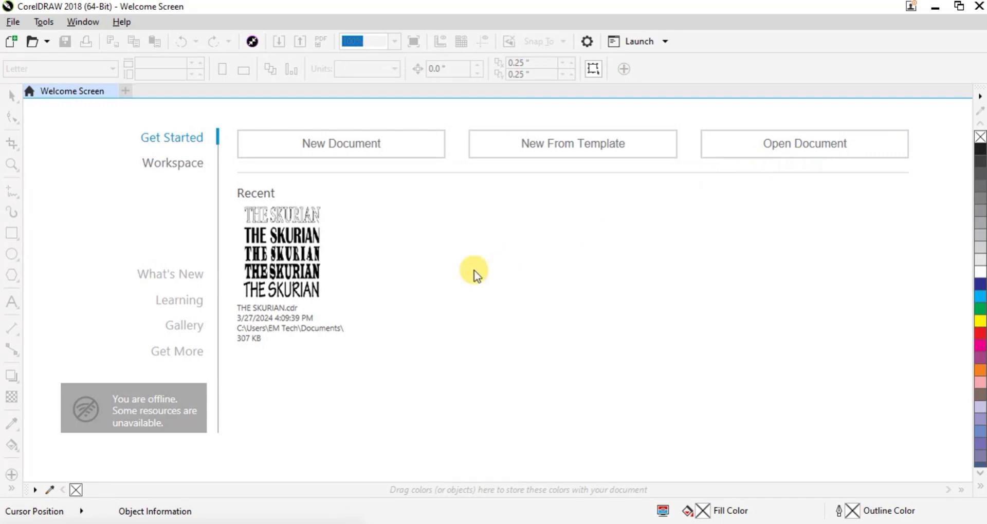
Step: Start creating a new document and name it Tutorial
click(300, 145)
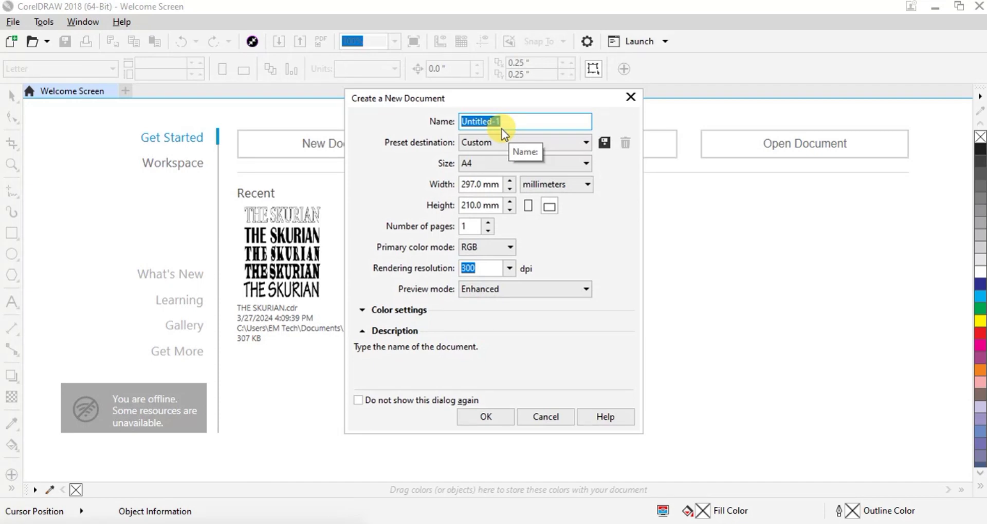
text(ti)
key(BackSpace)
key(BackSpace)
text(Tutorial)
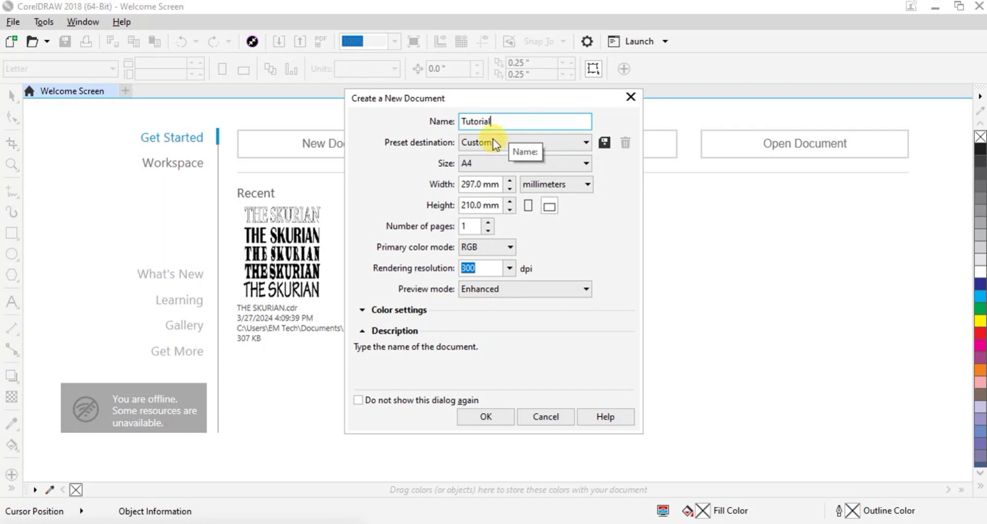
Step: Set the new document's page size to A3 in landscape orientation and create it
click(468, 164)
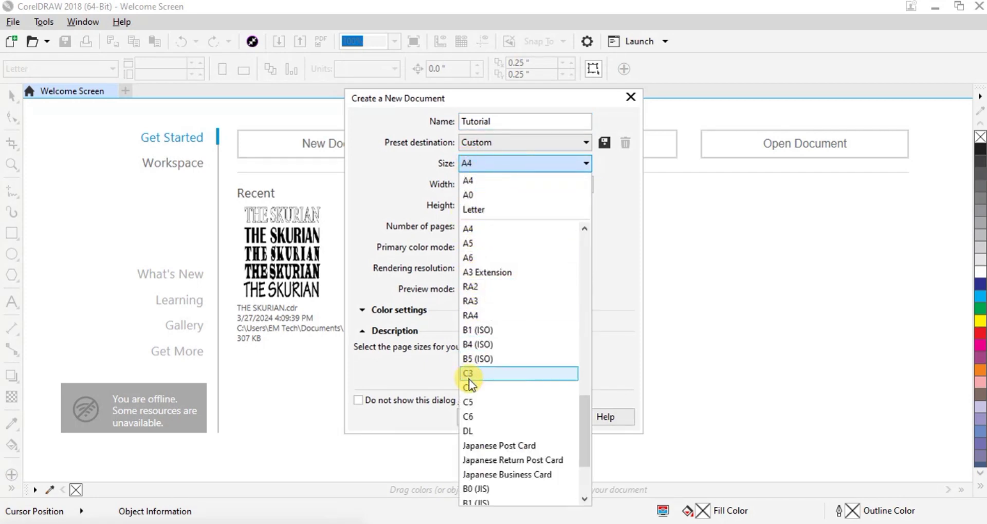
scroll(470, 389, down, 3)
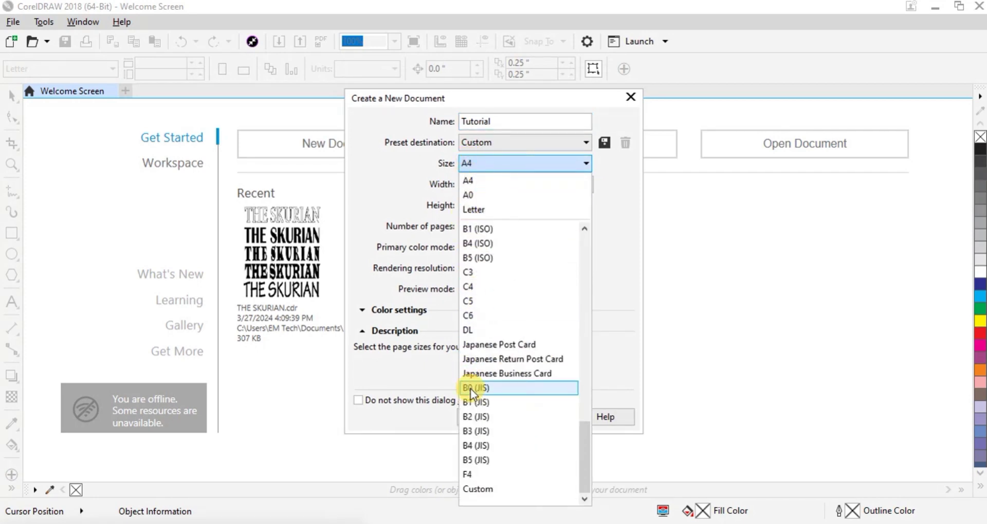
scroll(470, 389, up, 10)
scroll(470, 389, down, 10)
scroll(471, 387, up, 12)
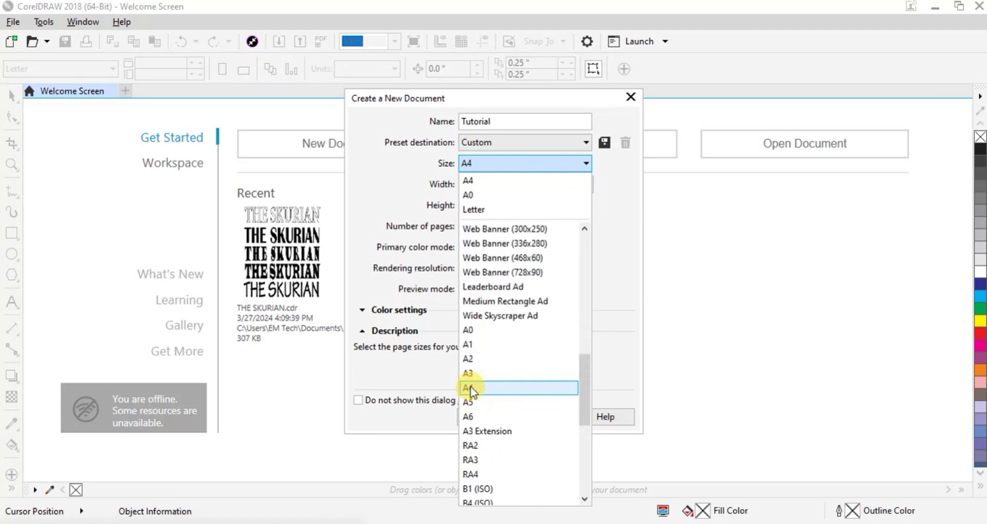
scroll(470, 386, down, 10)
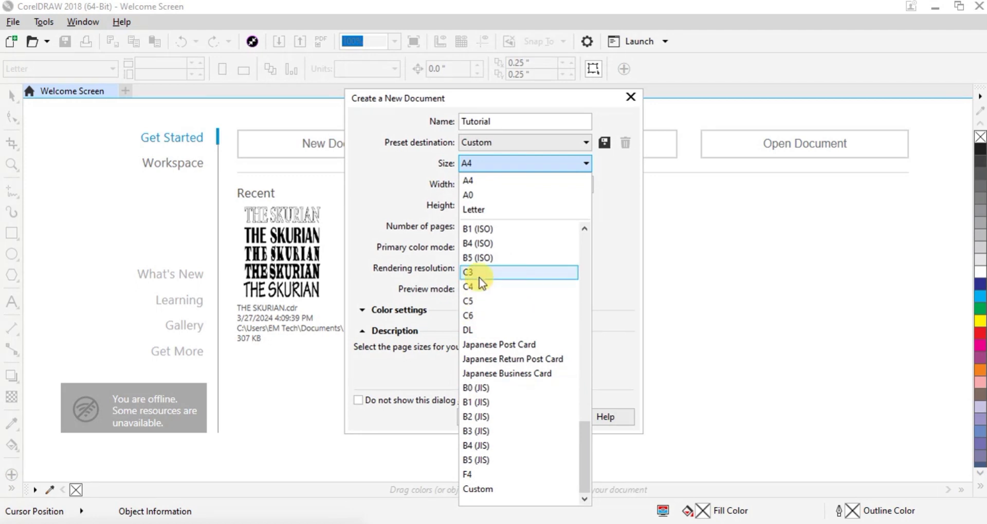
scroll(483, 268, up, 3)
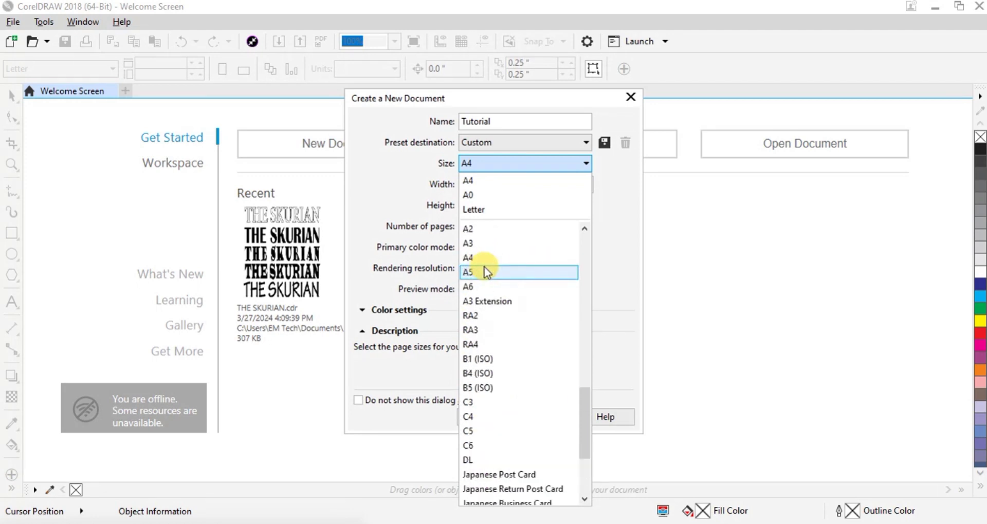
click(477, 243)
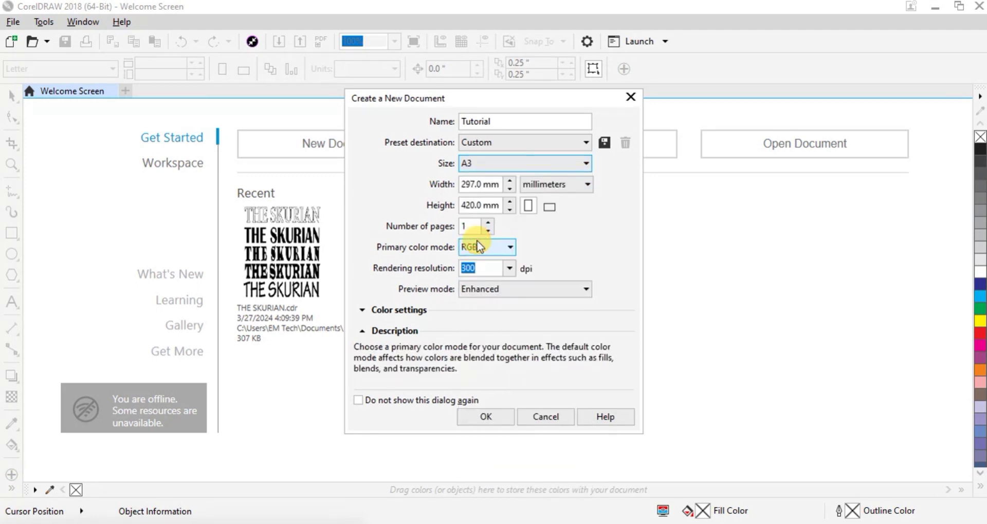
click(550, 206)
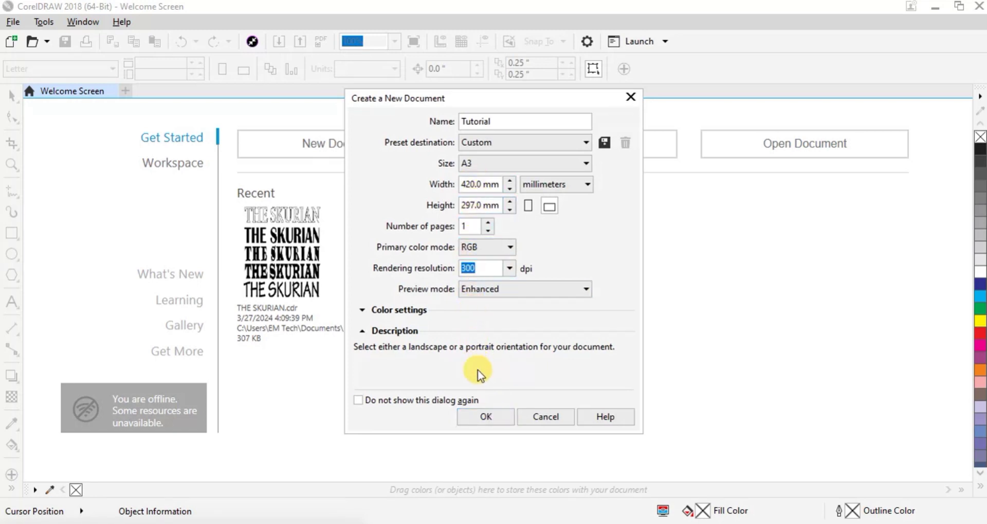
click(481, 417)
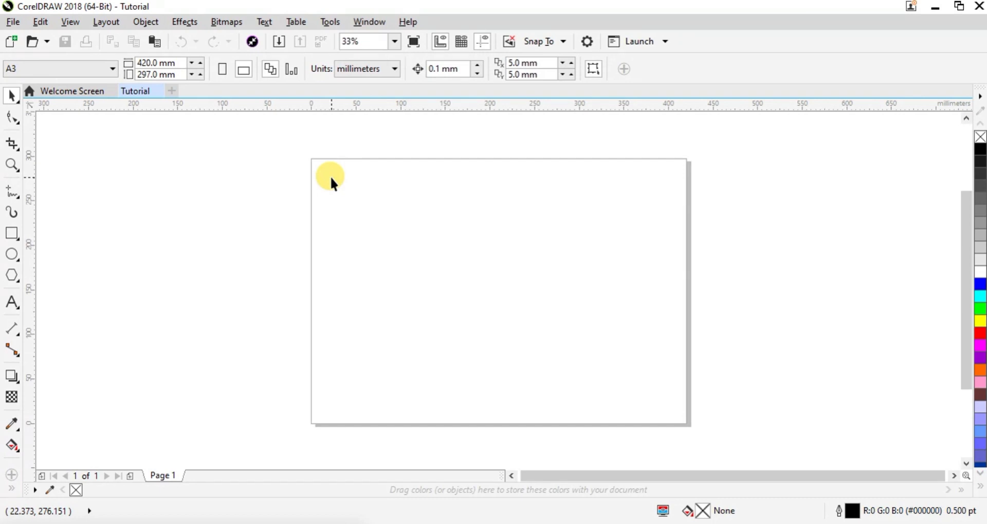
Step: Add the artistic text "THE SKURIAN" near the page's upper-left corner with the Text tool
click(11, 306)
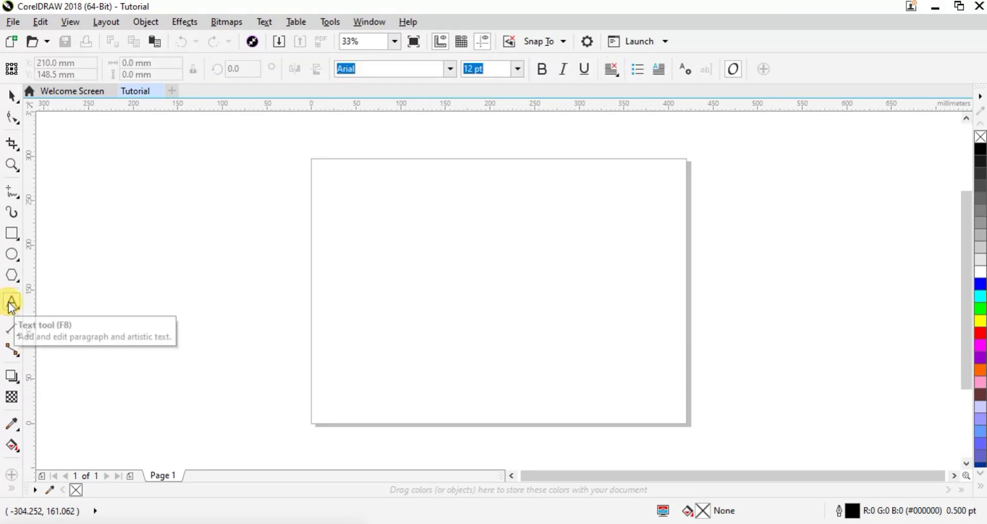
click(349, 195)
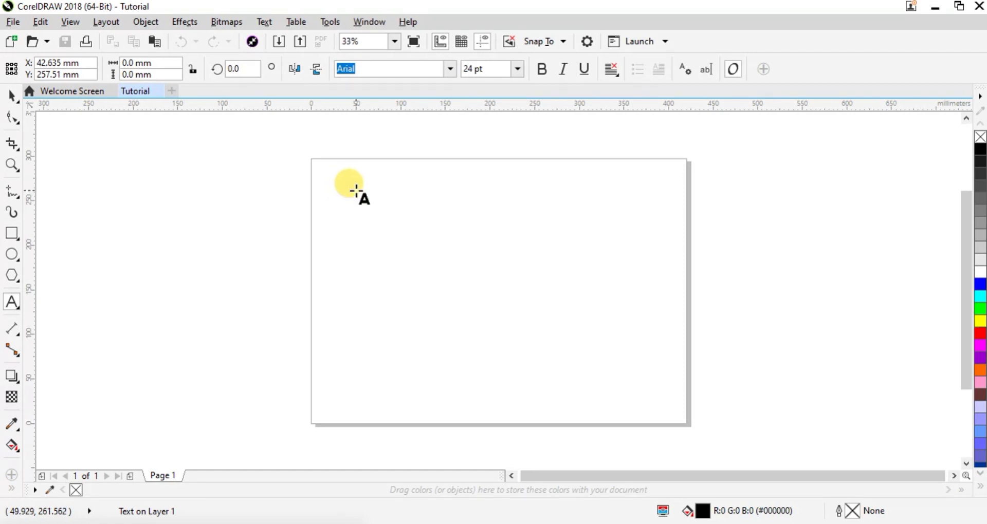
text(THE SJ)
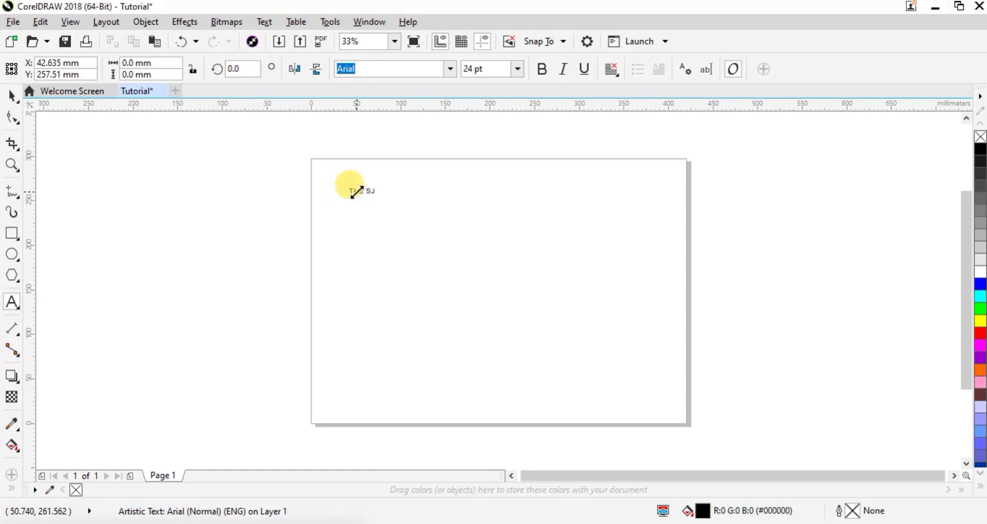
key(BackSpace)
text(K)
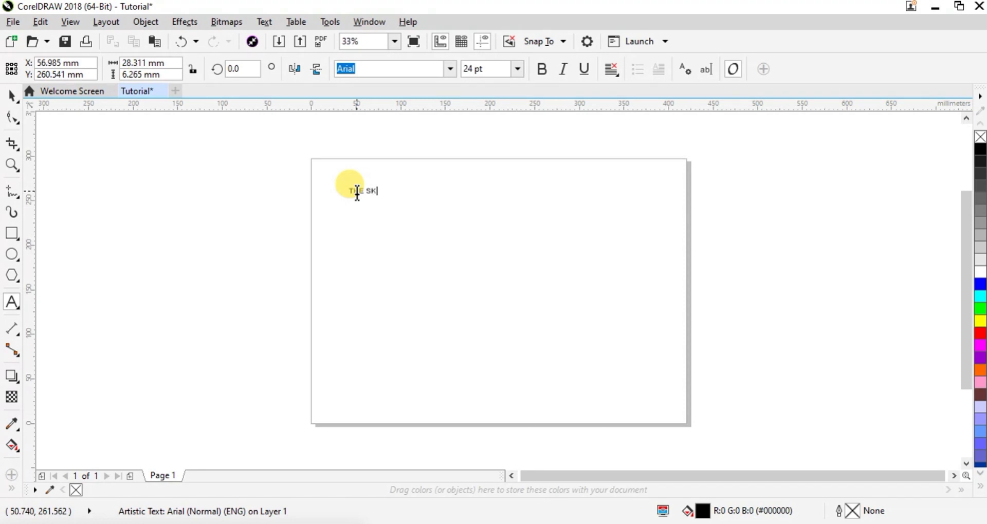
text(URIAN)
click(356, 193)
drag(343, 191, 342, 191)
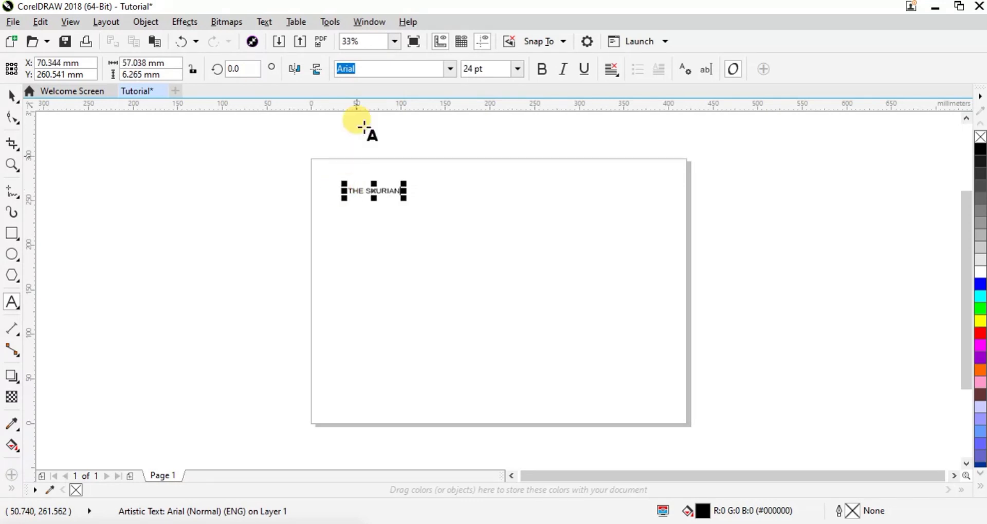
Step: Try to change the text's font to Britannic Bold and to Brush Script MT without selecting its characters
click(448, 65)
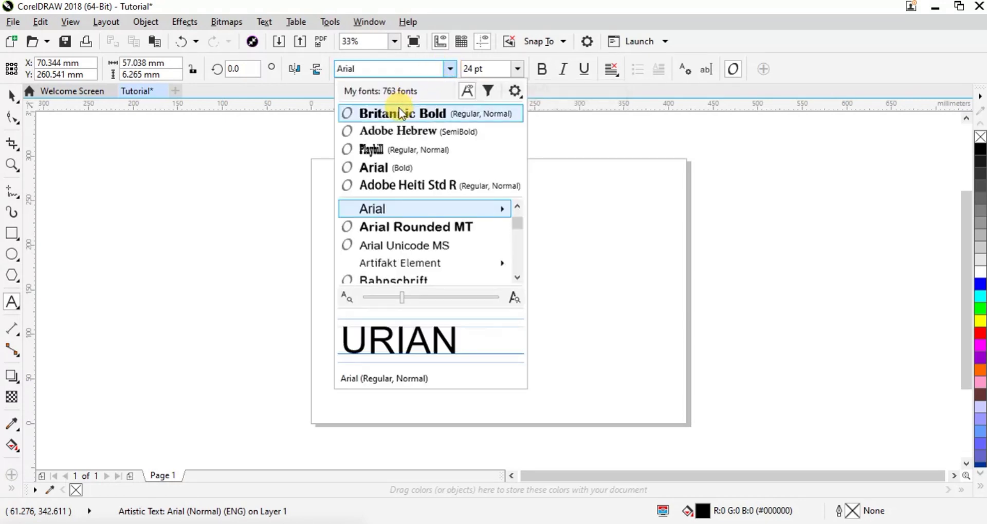
click(396, 113)
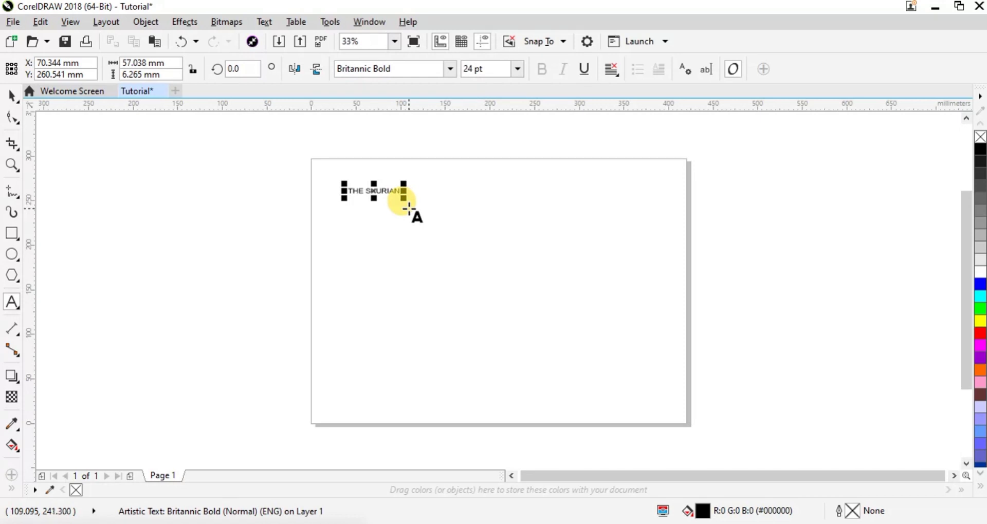
click(450, 72)
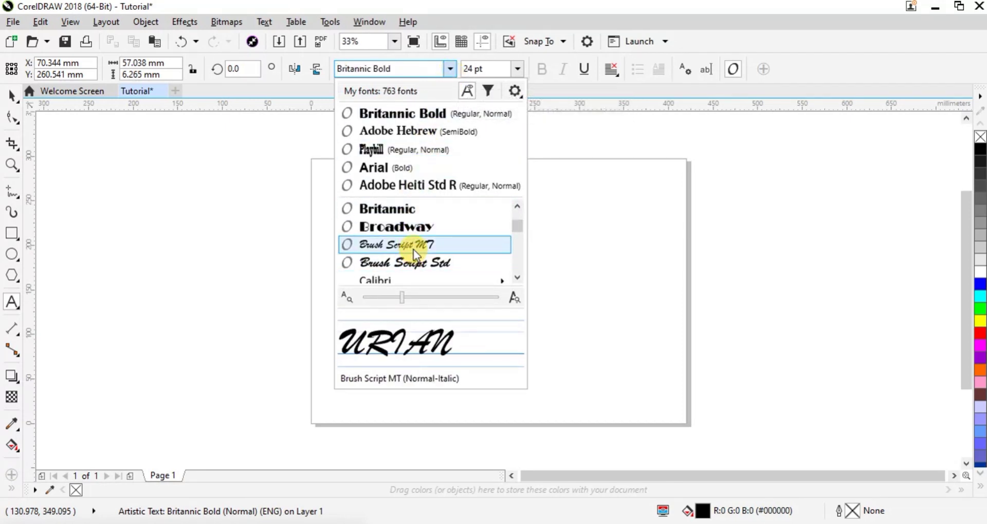
click(413, 245)
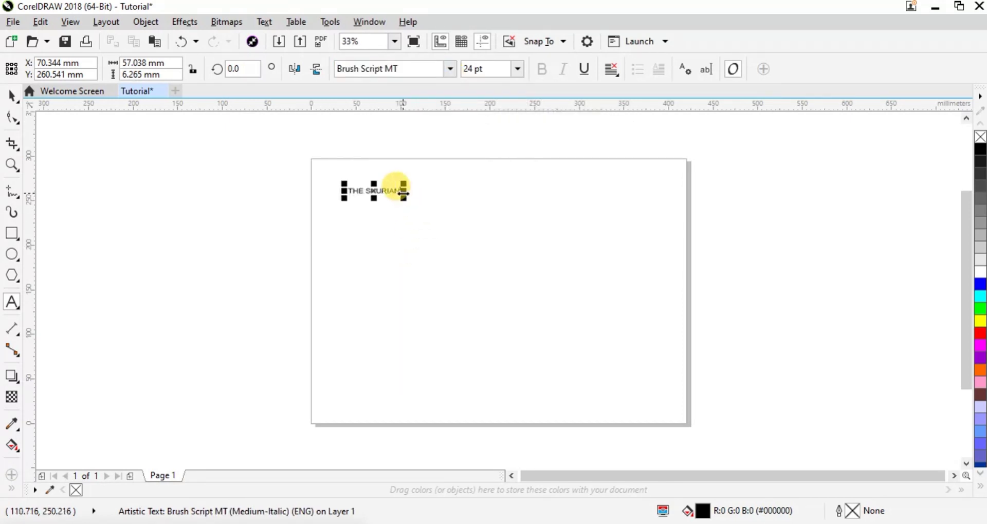
Step: Select all characters of THE SKURIAN, try Brush Script MT, and set the font to Britannic Bold
key(ctrl+a)
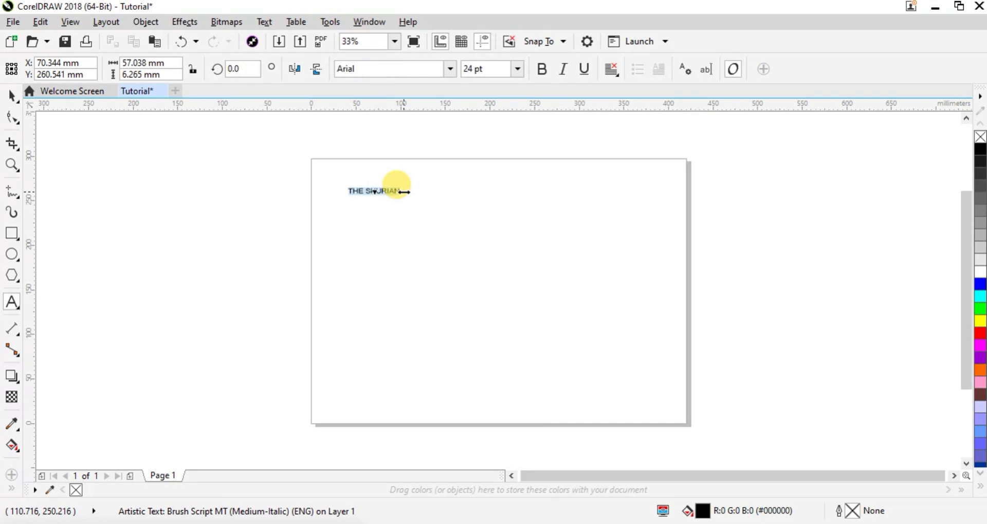
click(452, 71)
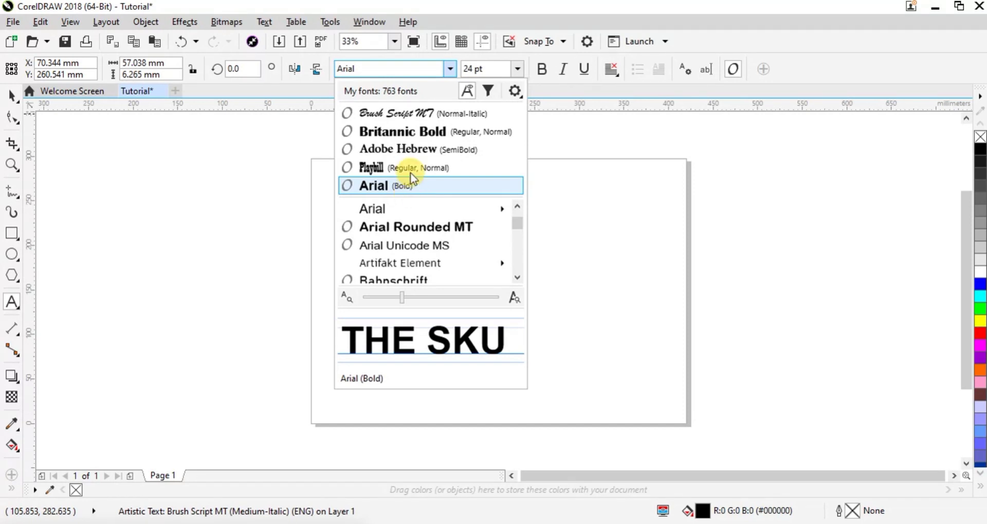
click(404, 121)
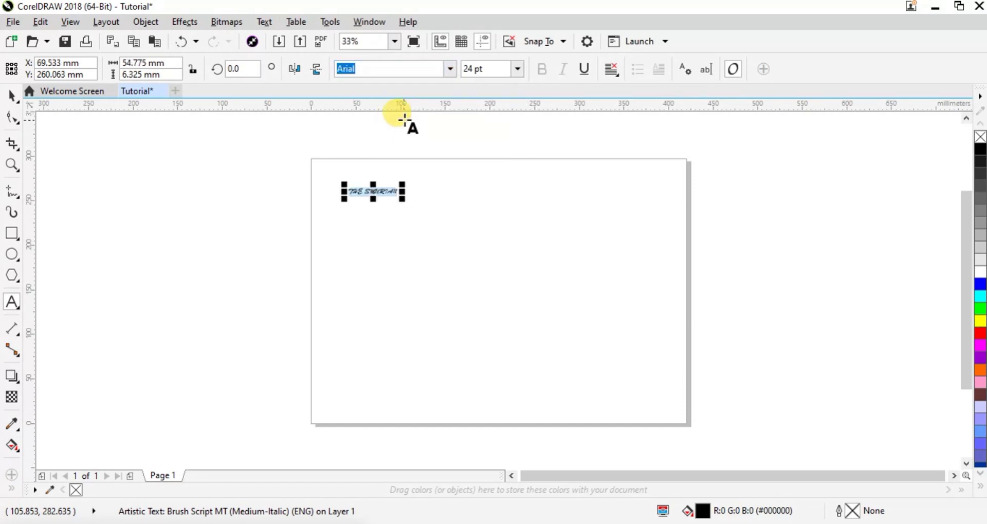
click(448, 71)
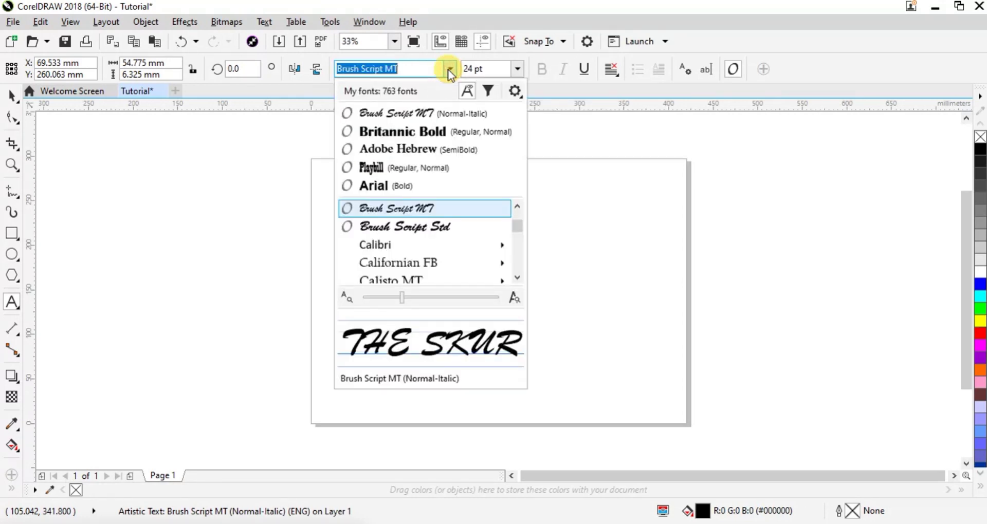
click(403, 131)
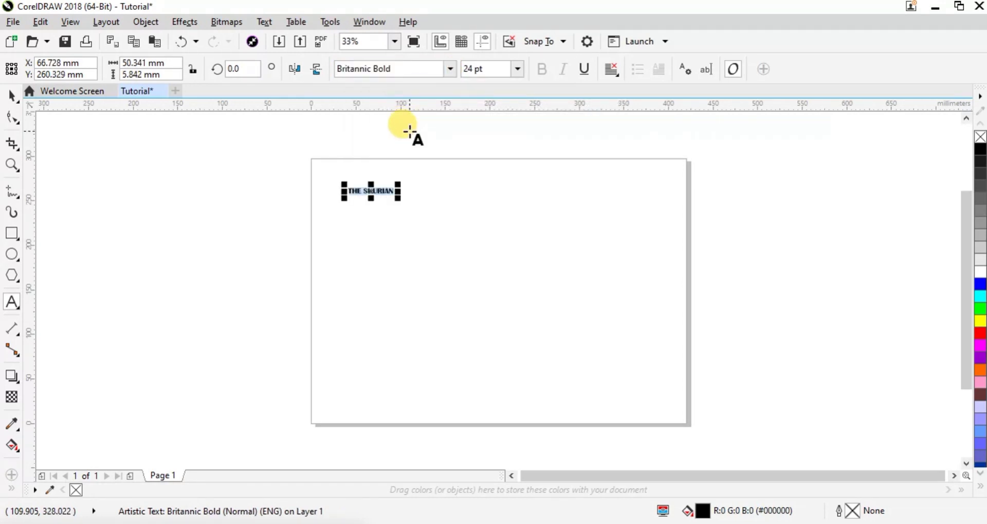
Step: Place the text cursor in THE SKURIAN and reselect the whole line of text
click(400, 216)
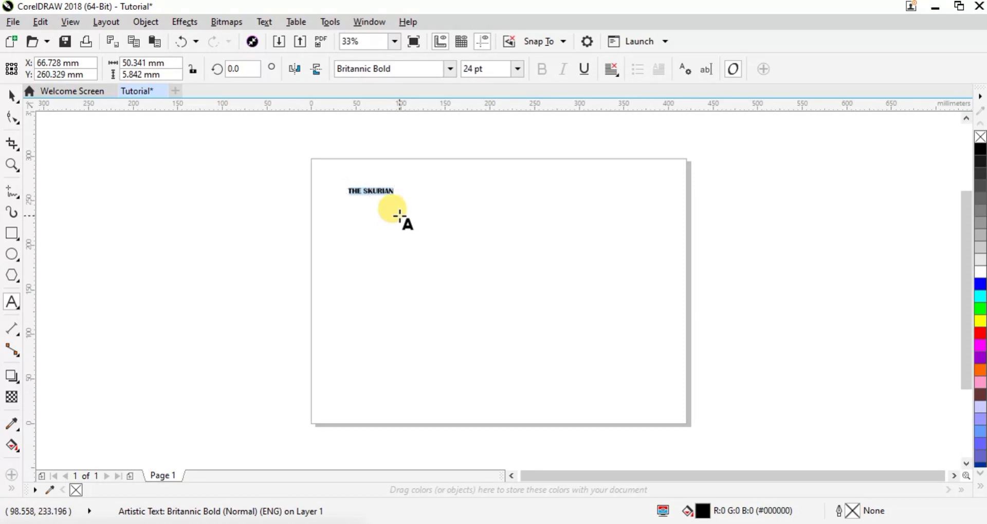
click(375, 191)
click(376, 192)
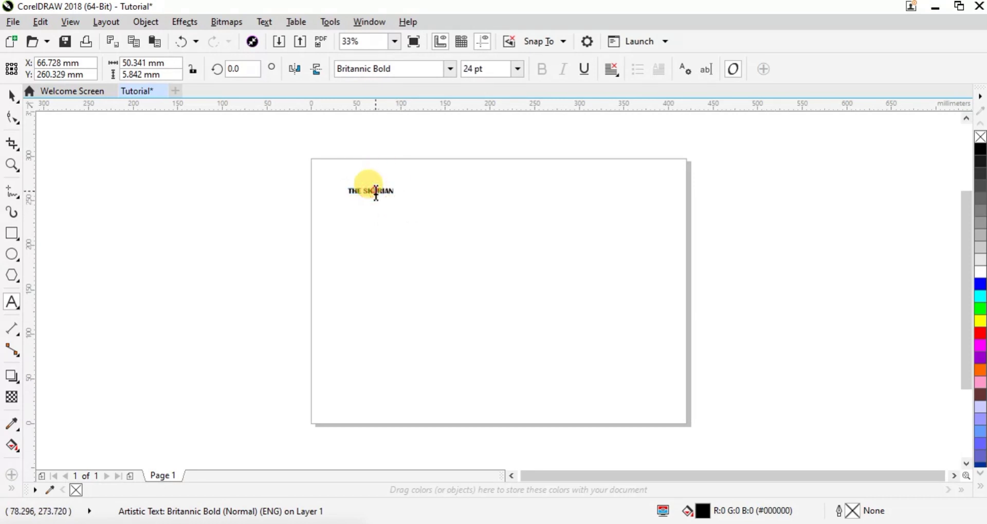
triple_click(375, 192)
click(376, 193)
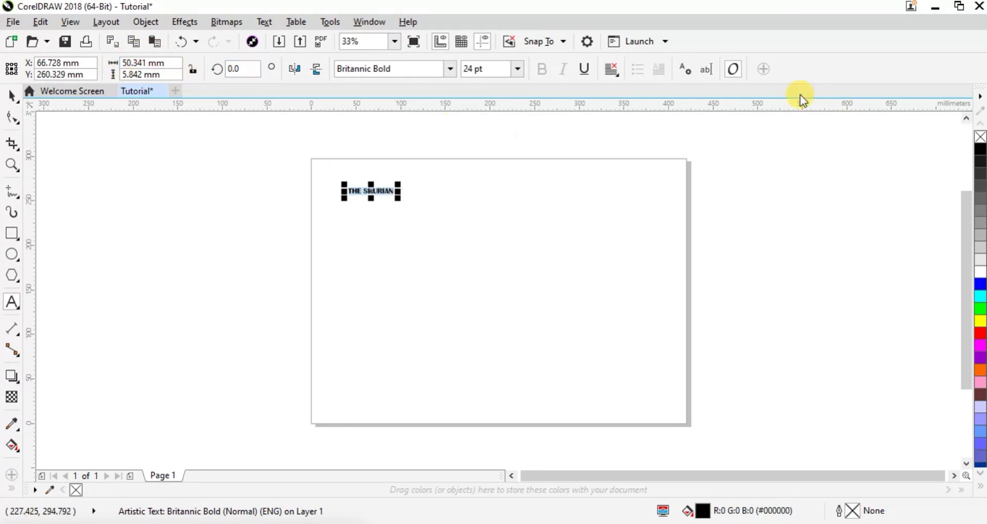
Step: Change the document's ruler units to inches in the ruler options
double_click(868, 105)
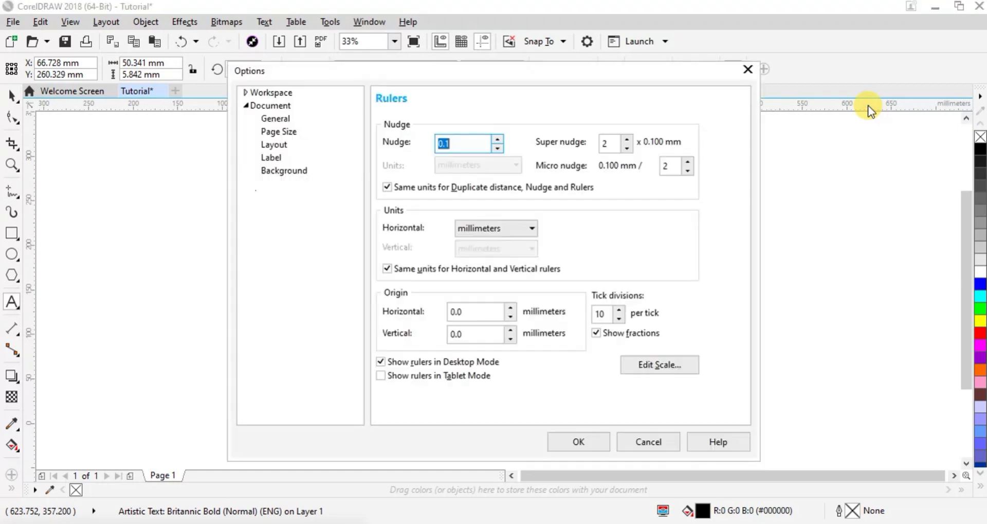
click(473, 226)
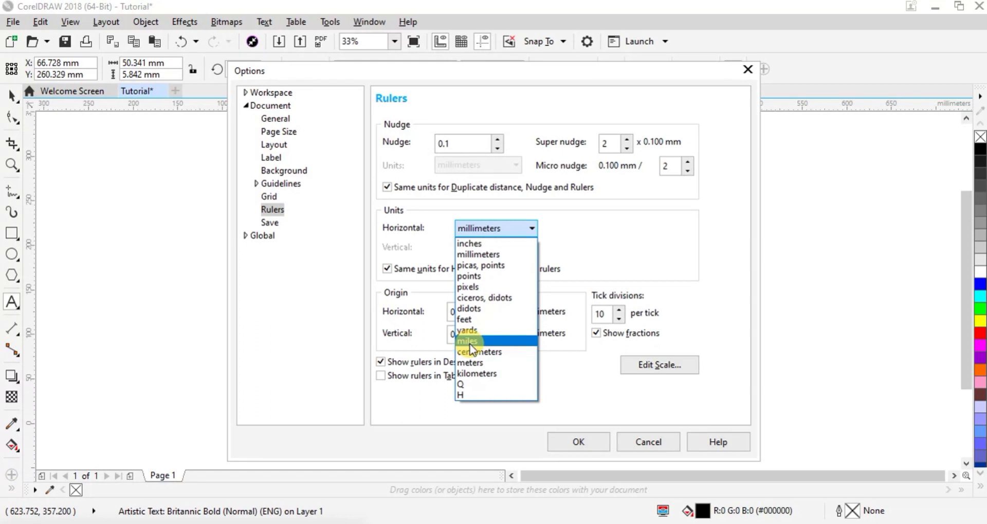
click(474, 245)
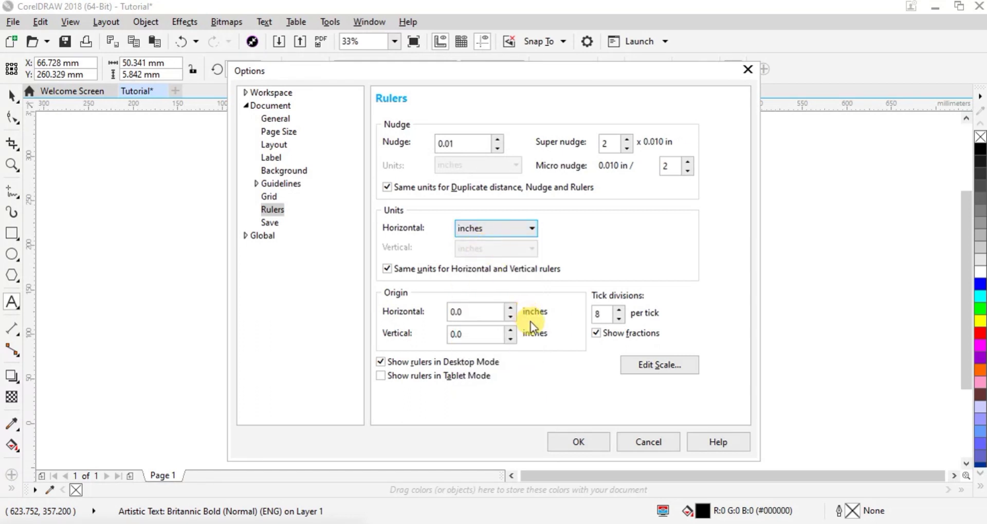
click(576, 443)
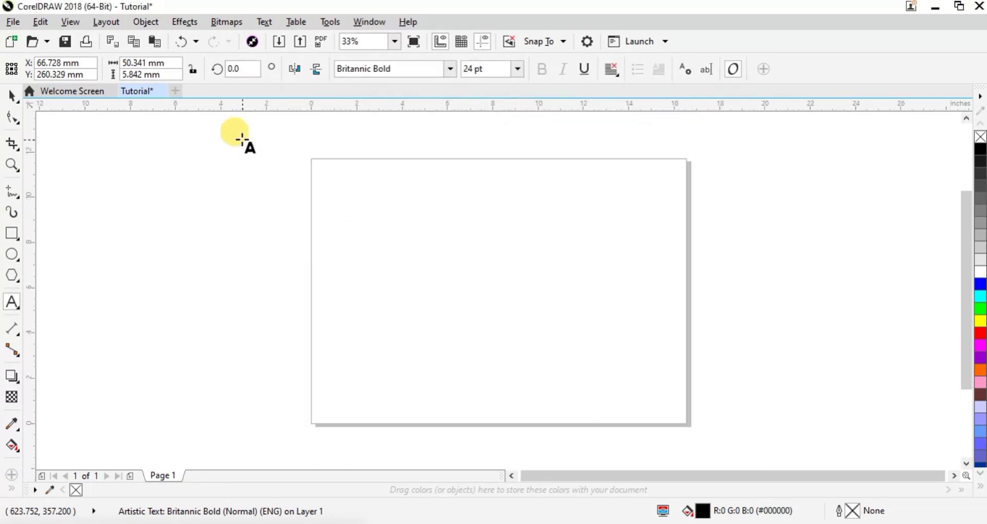
Step: Resize THE SKURIAN to 10 inches wide and 2 inches high, and move it fully onto the page near its upper edge
click(140, 63)
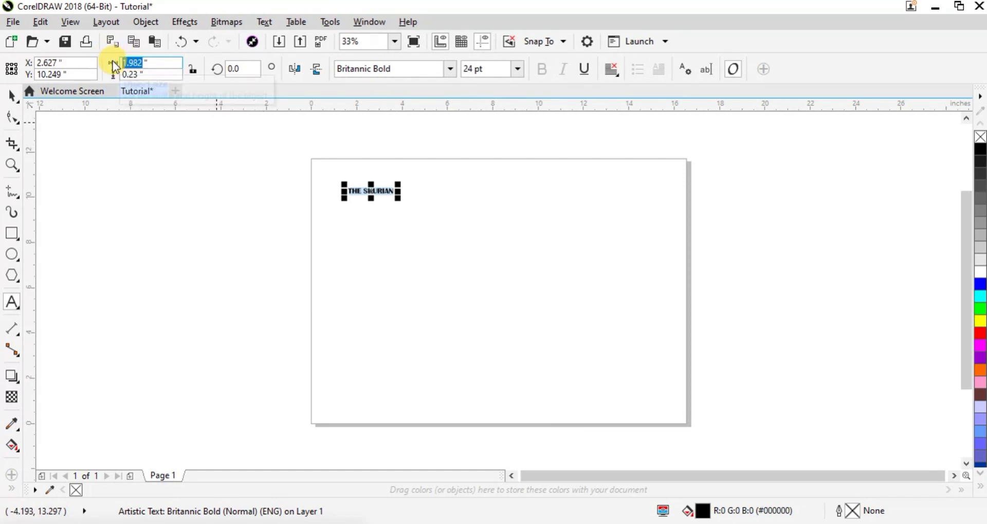
text(10)
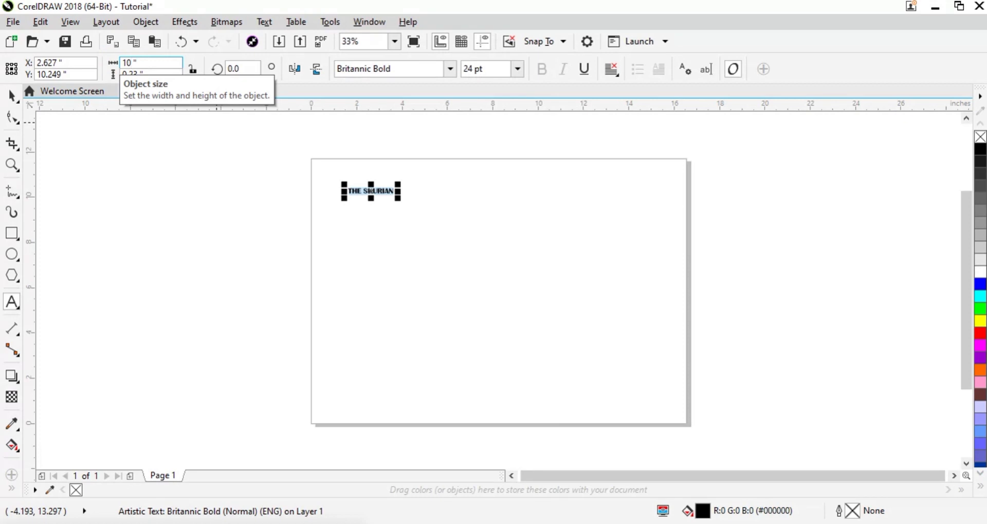
key(Return)
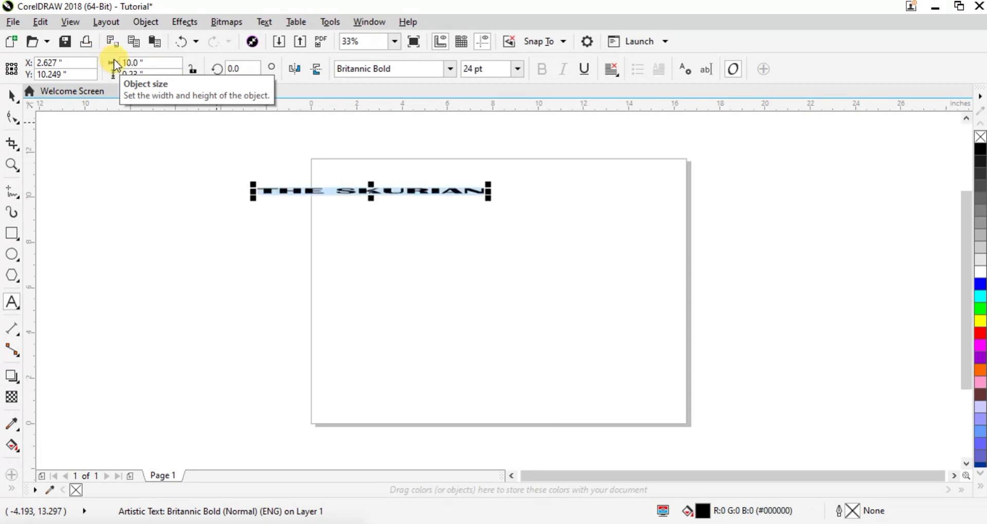
click(139, 74)
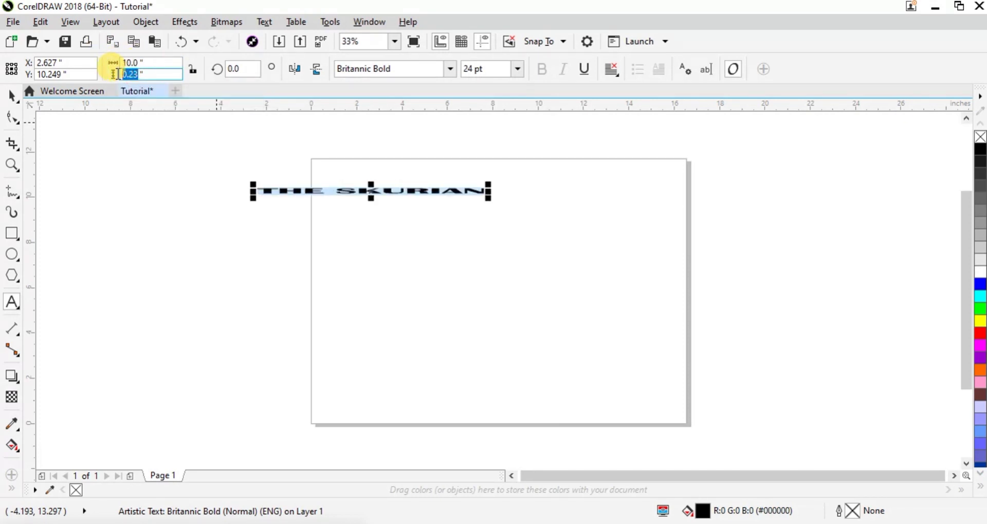
text(2)
key(Return)
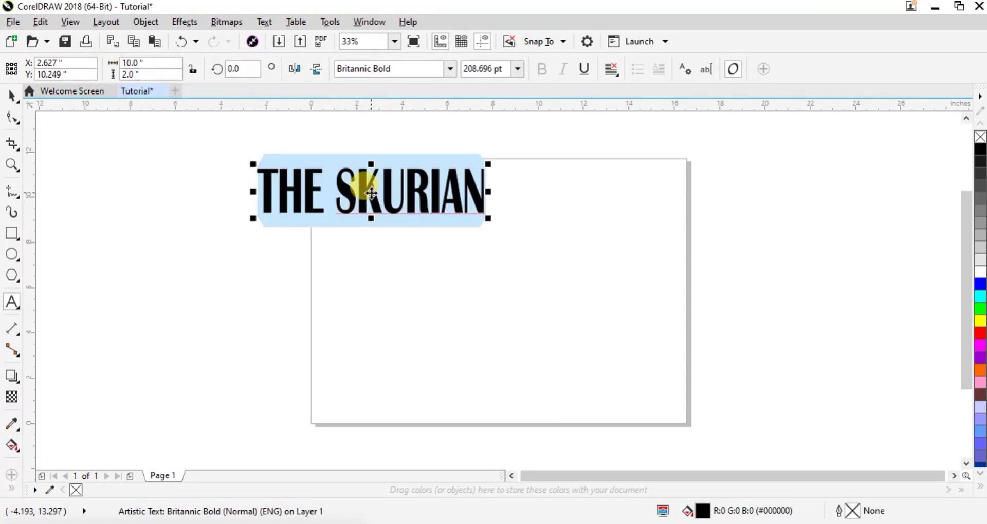
drag(371, 191, 439, 194)
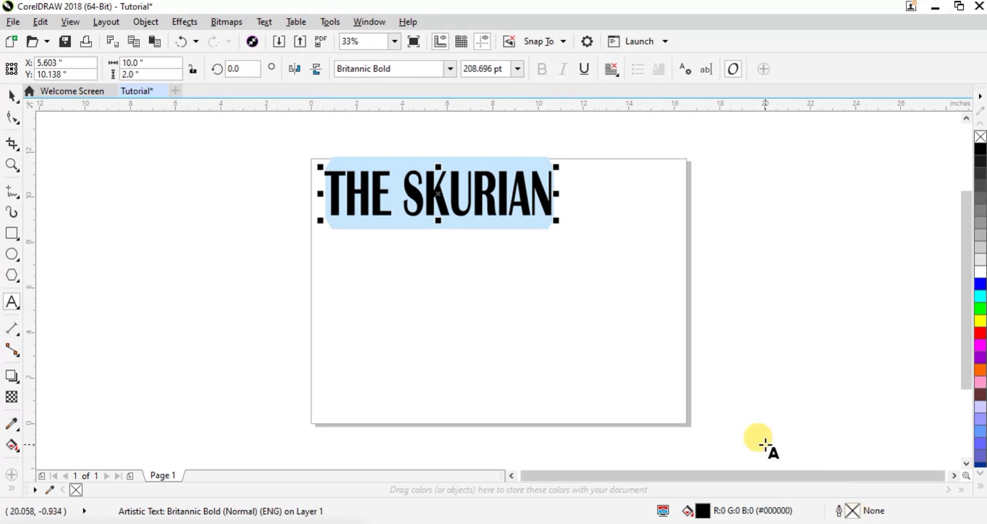
Step: Give the THE SKURIAN text a black outline with Hairline width
double_click(851, 512)
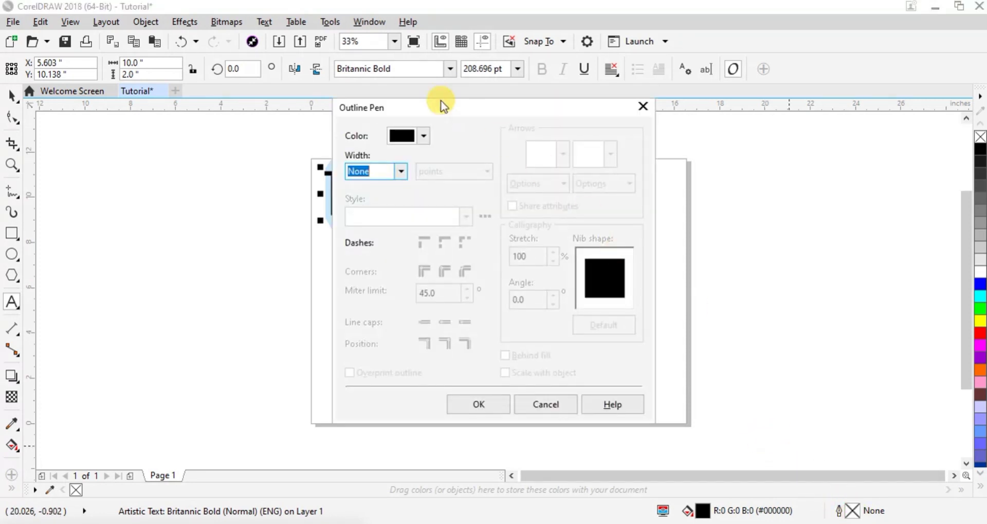
click(404, 172)
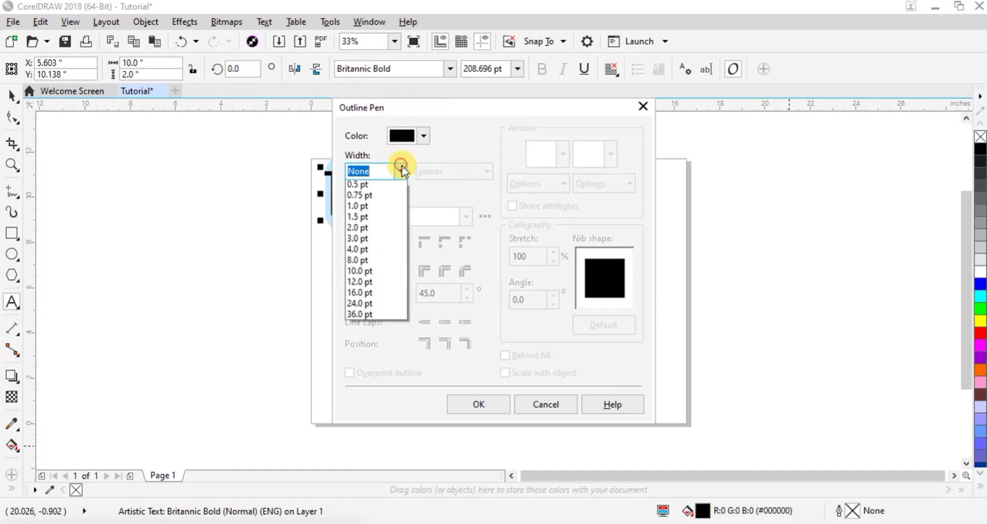
click(366, 199)
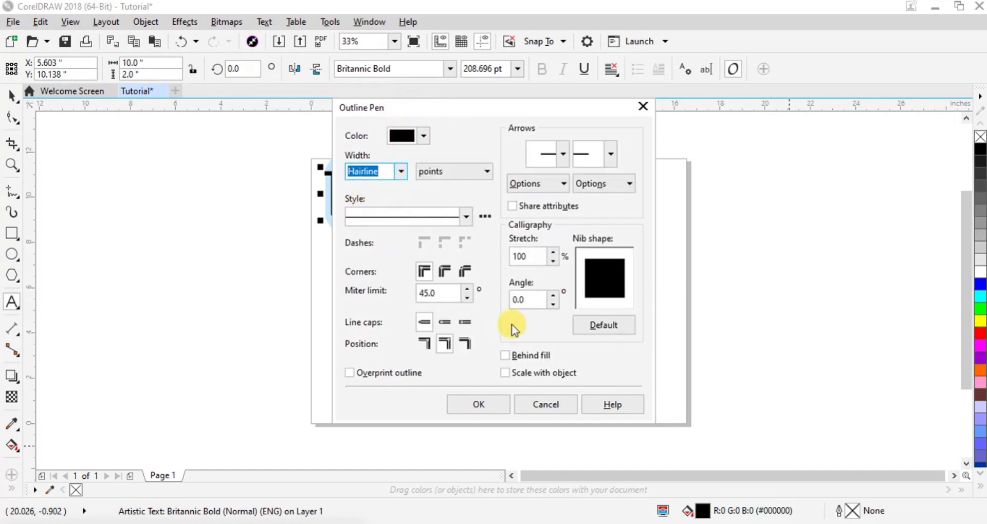
click(486, 406)
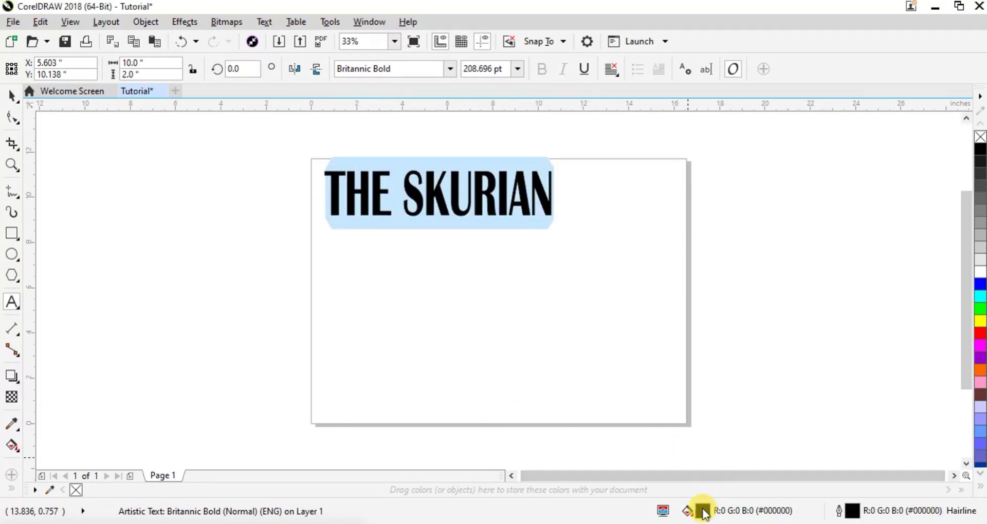
Step: Remove the black fill from the THE SKURIAN text by setting it to no fill, and deselect the text
double_click(703, 510)
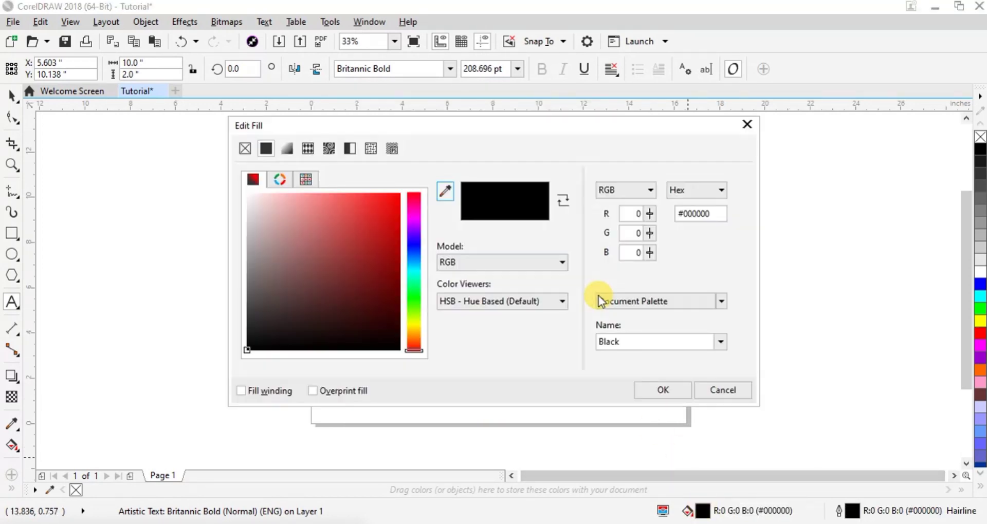
click(244, 149)
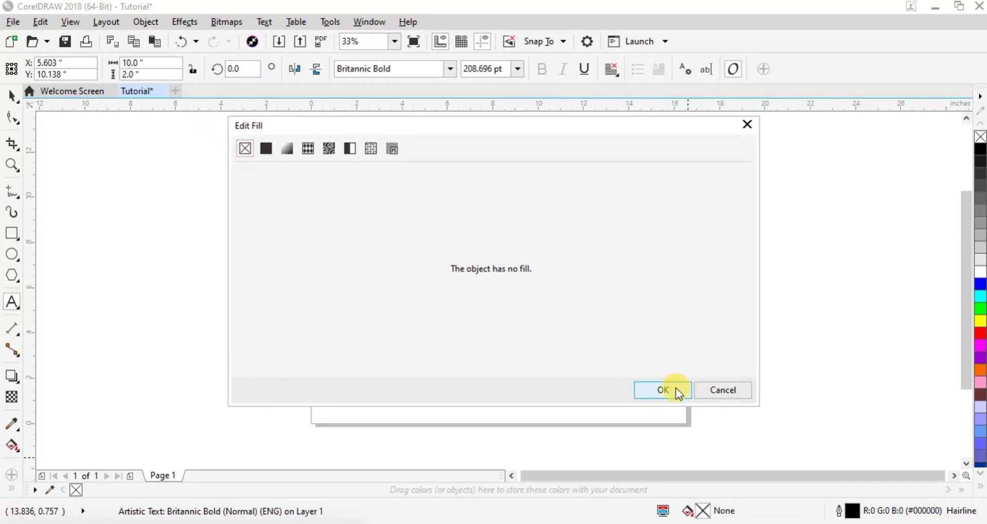
click(675, 388)
click(534, 251)
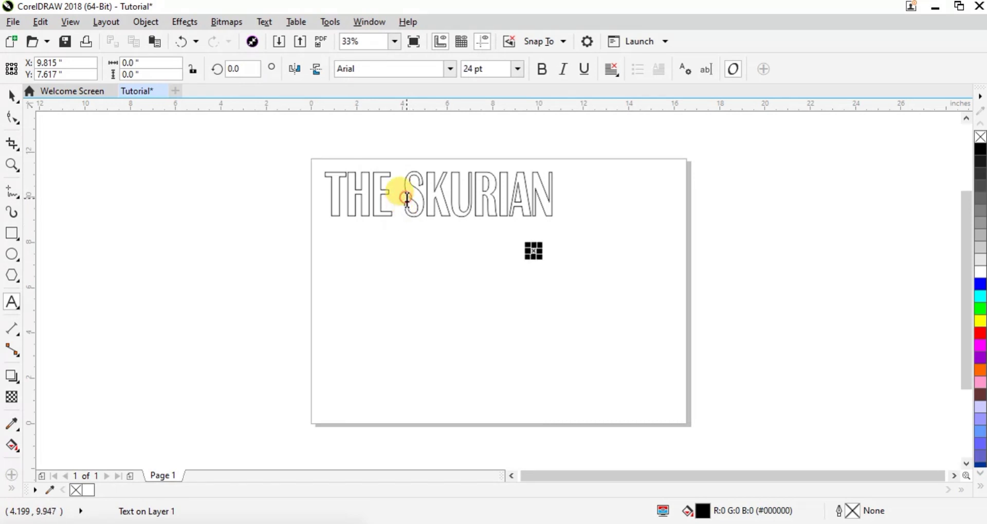
click(406, 198)
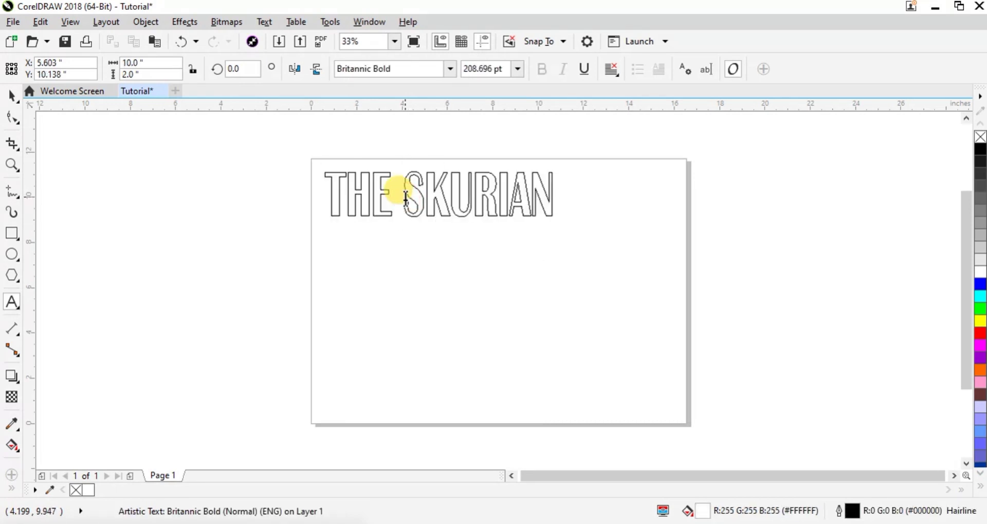
key(ctrl+a)
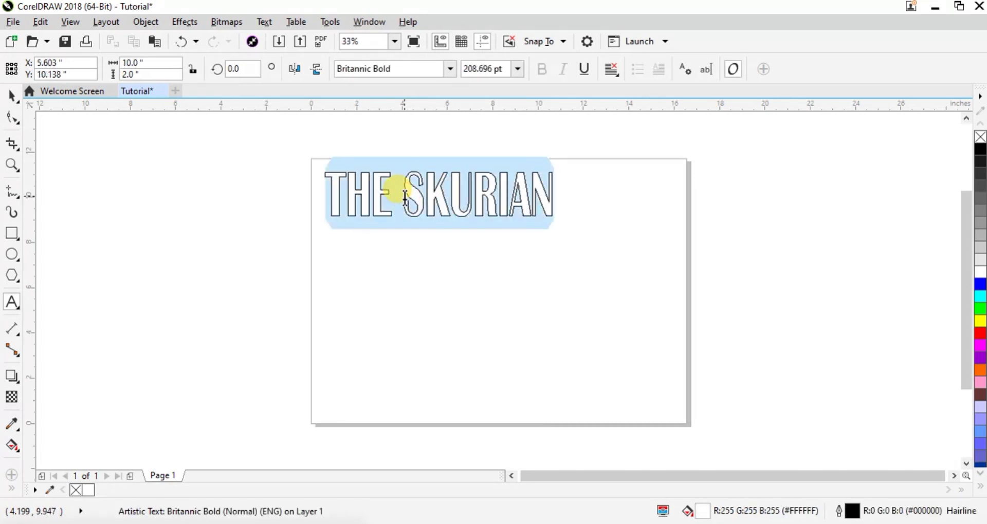
right_click(439, 196)
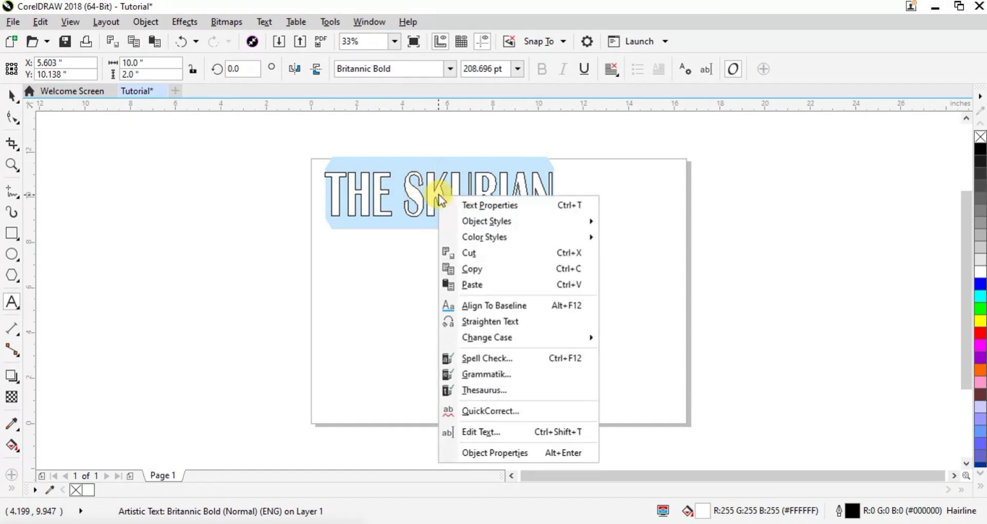
click(406, 255)
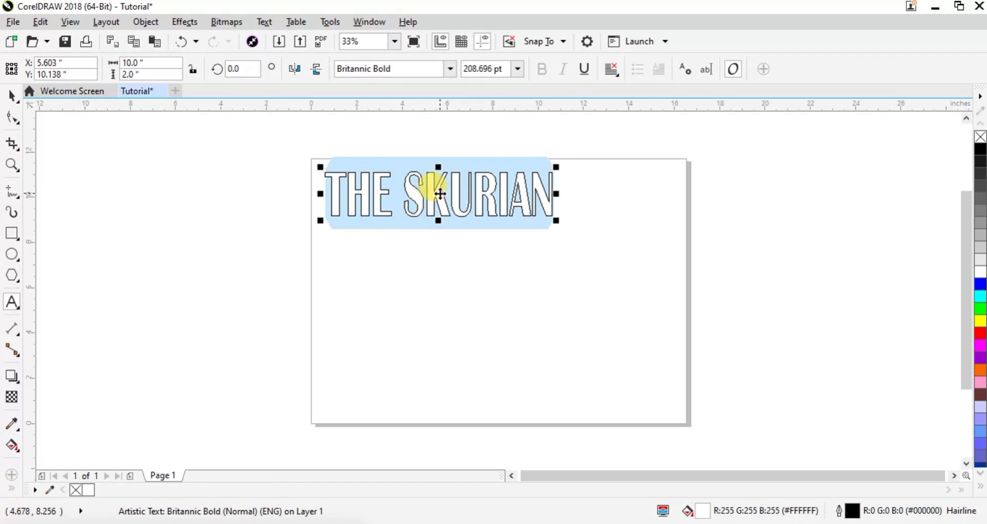
Step: Duplicate THE SKURIAN, place the copy directly beneath the original, and repeat the duplication twice to stack four lines
drag(442, 193, 443, 192)
key(ctrl+d)
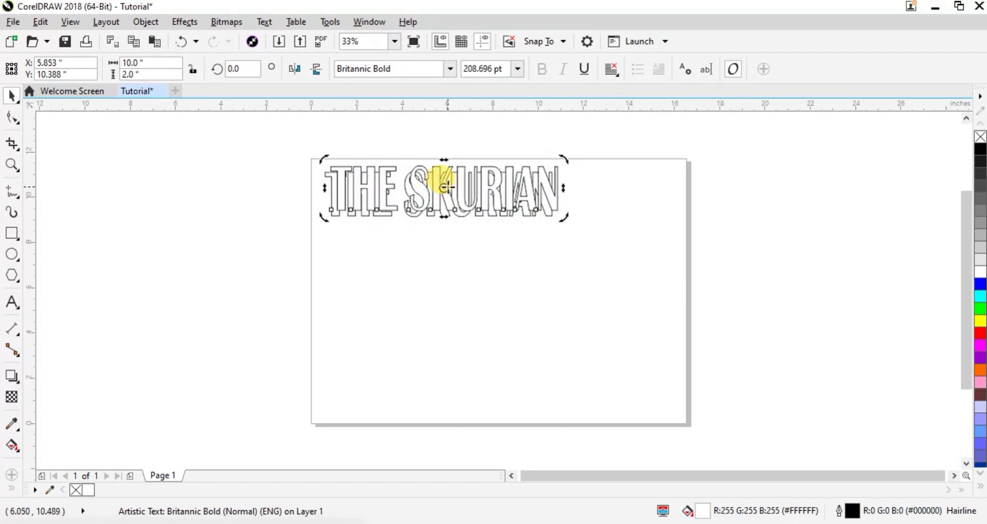
drag(462, 188, 458, 242)
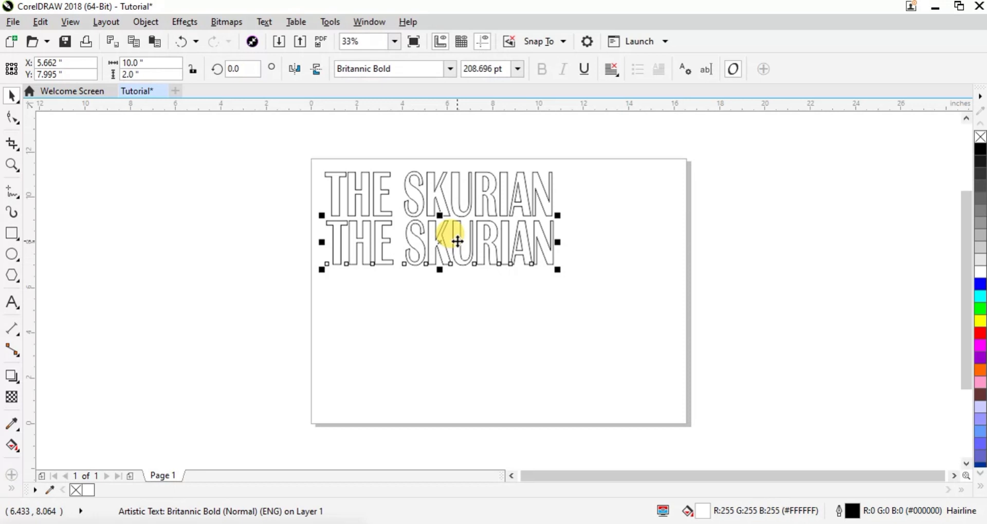
key(ctrl+d)
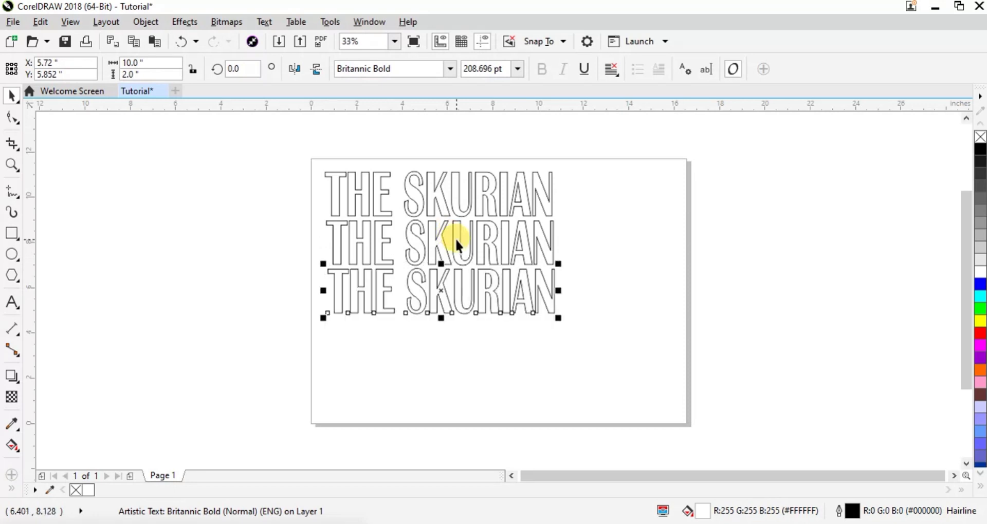
key(ctrl+d)
click(432, 189)
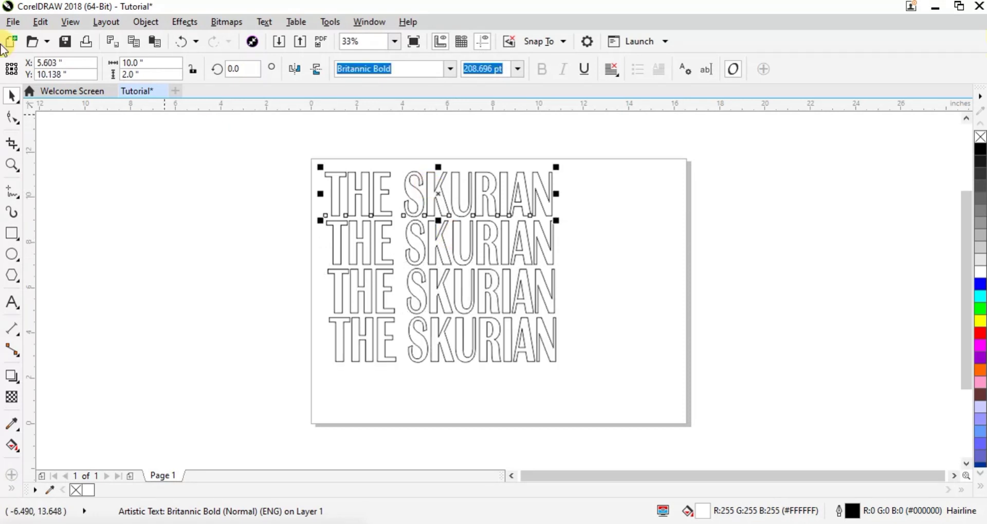
click(42, 22)
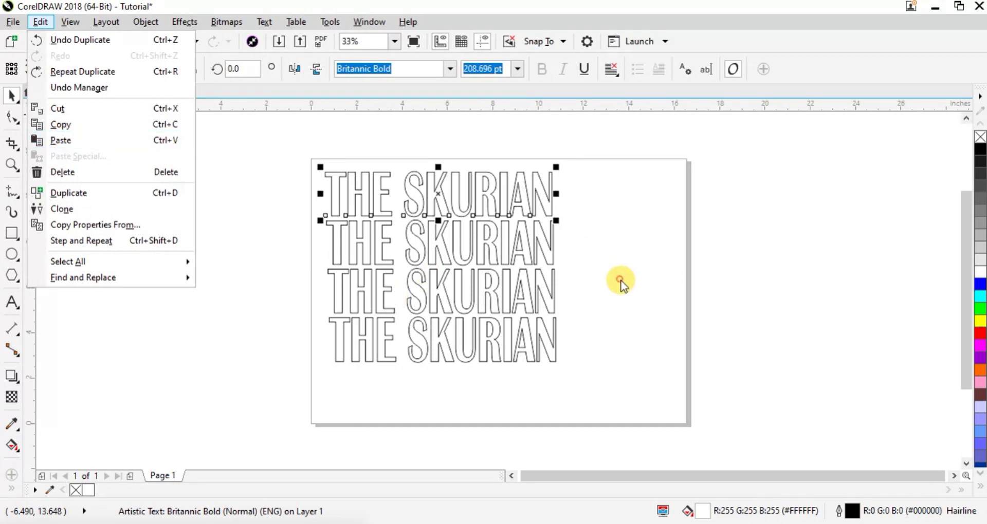
click(608, 264)
click(613, 248)
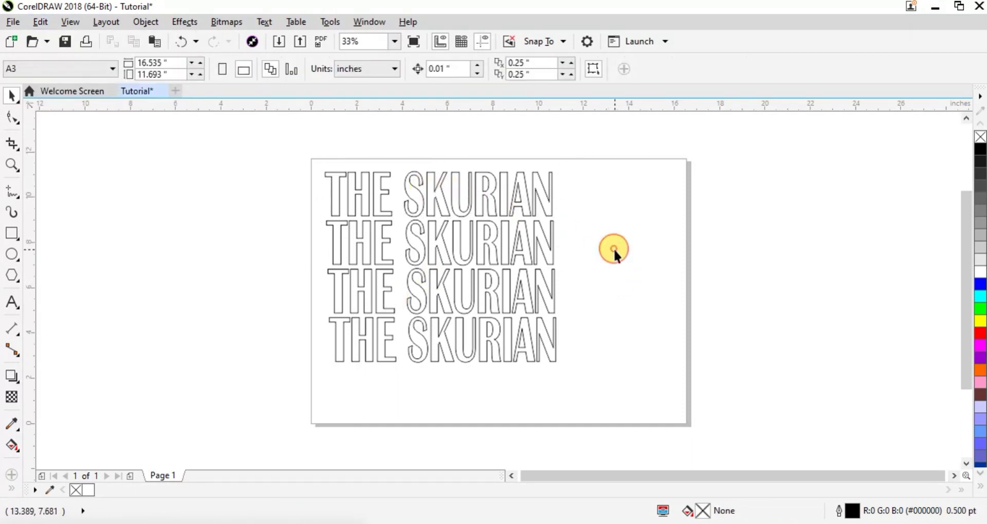
Step: Select the first THE SKURIAN line and convert it to curves
click(440, 190)
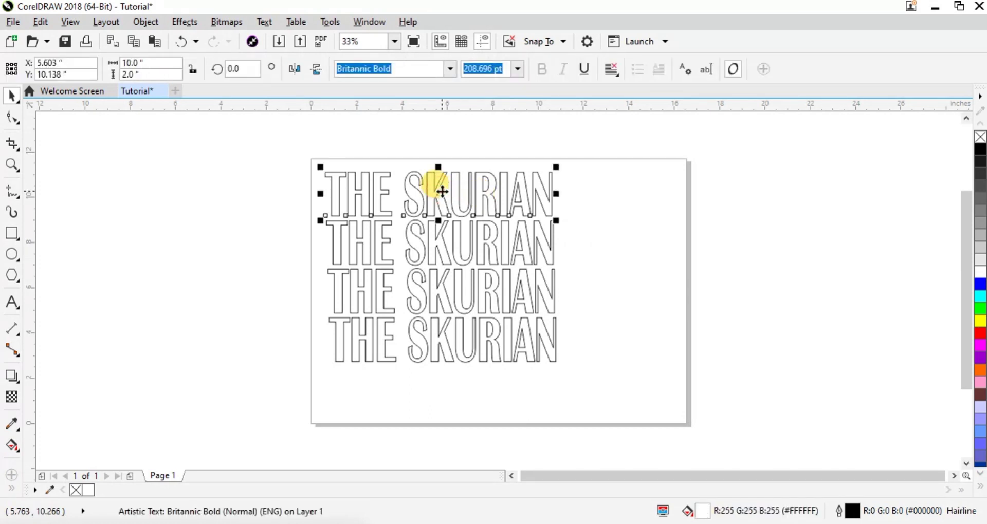
right_click(442, 191)
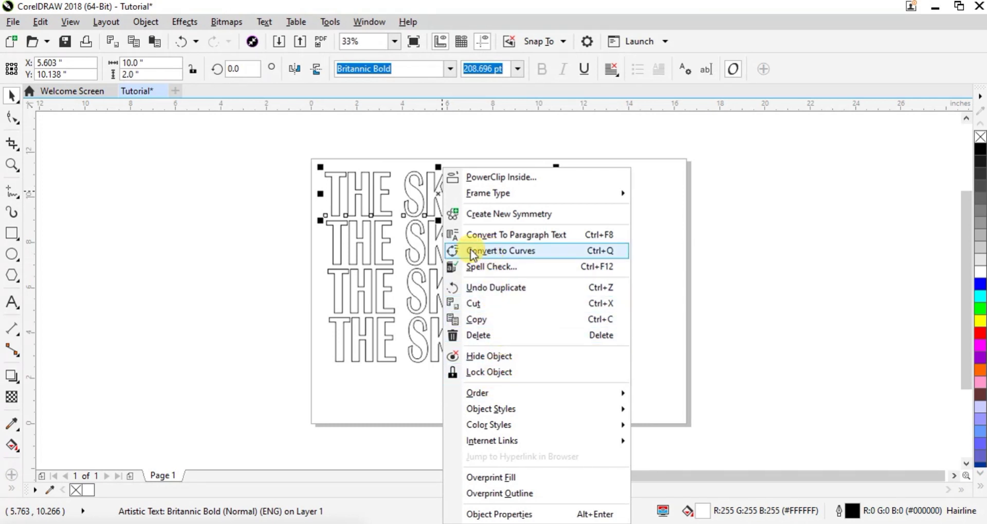
click(147, 21)
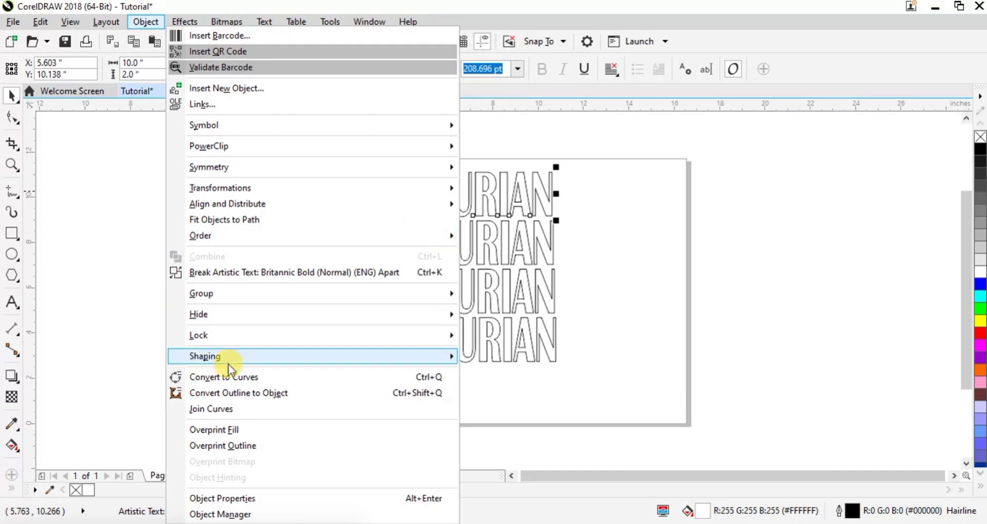
click(220, 377)
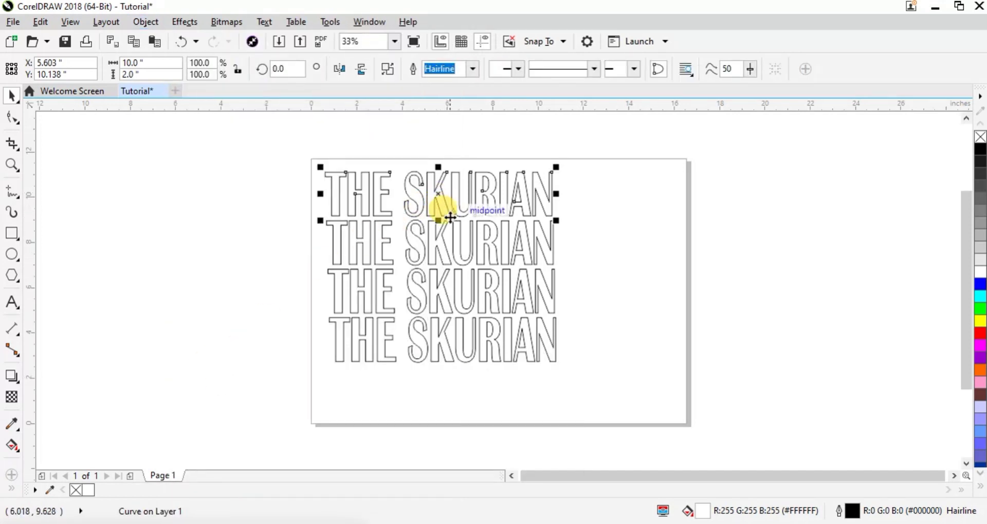
Step: Convert the second and third THE SKURIAN lines to curves one after the other
click(439, 236)
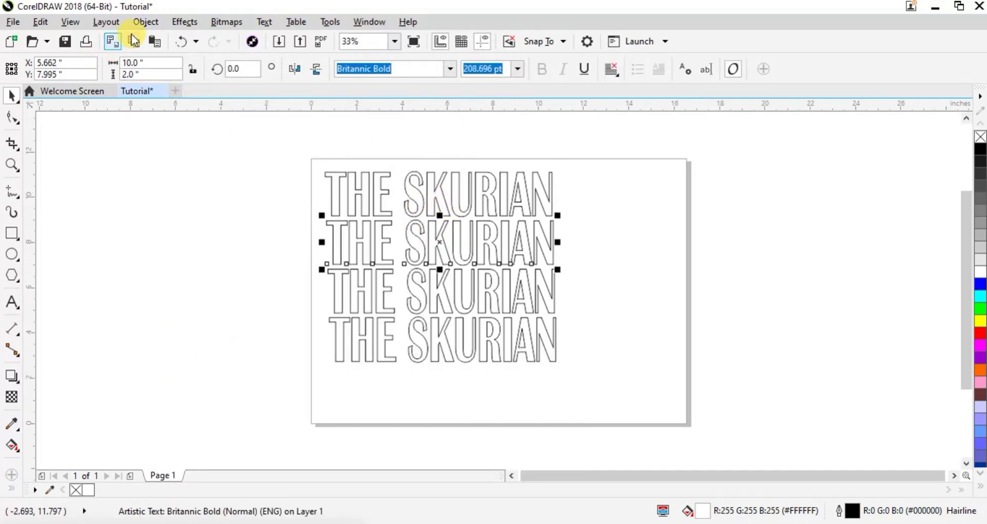
click(140, 21)
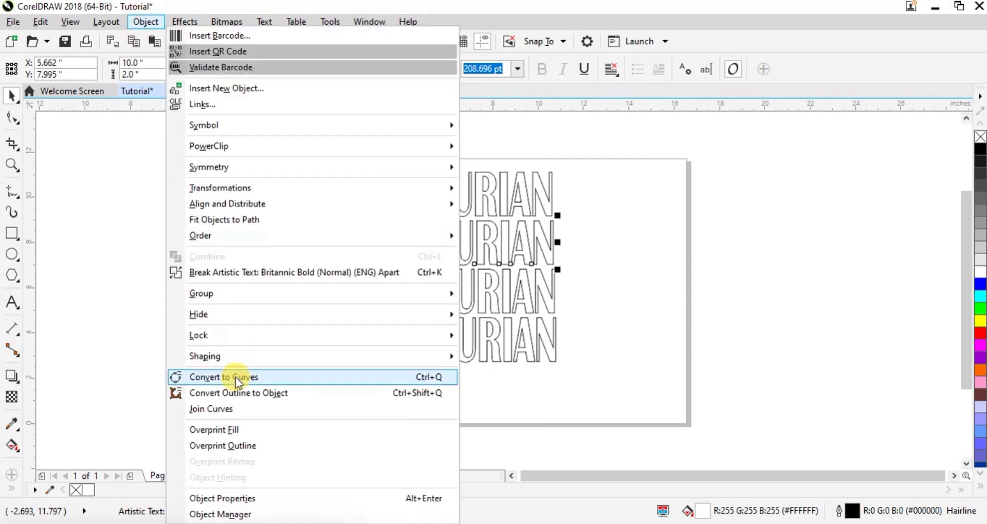
click(220, 377)
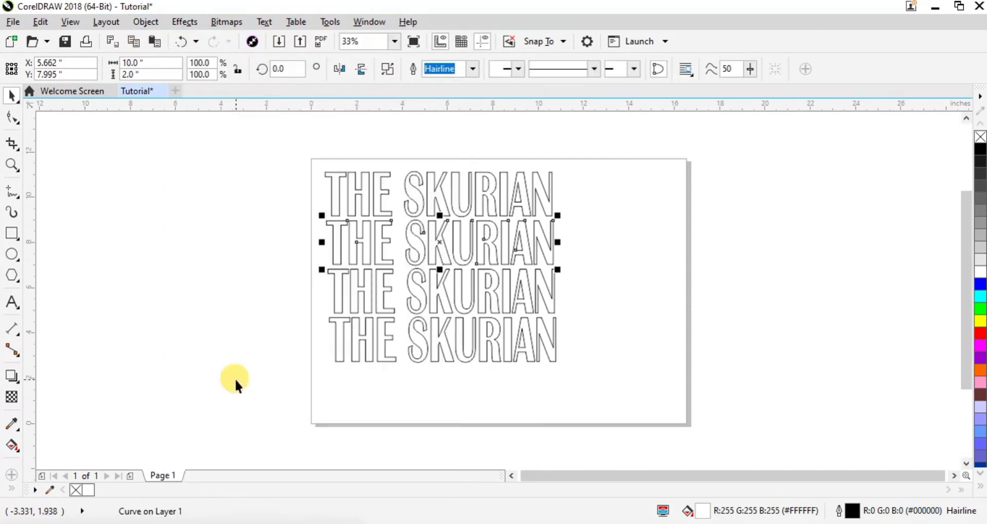
click(458, 283)
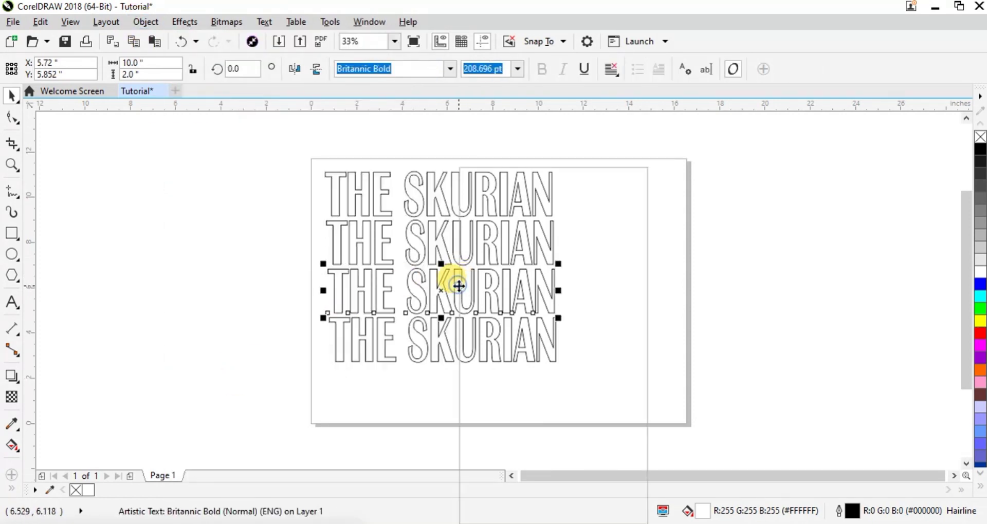
right_click(458, 284)
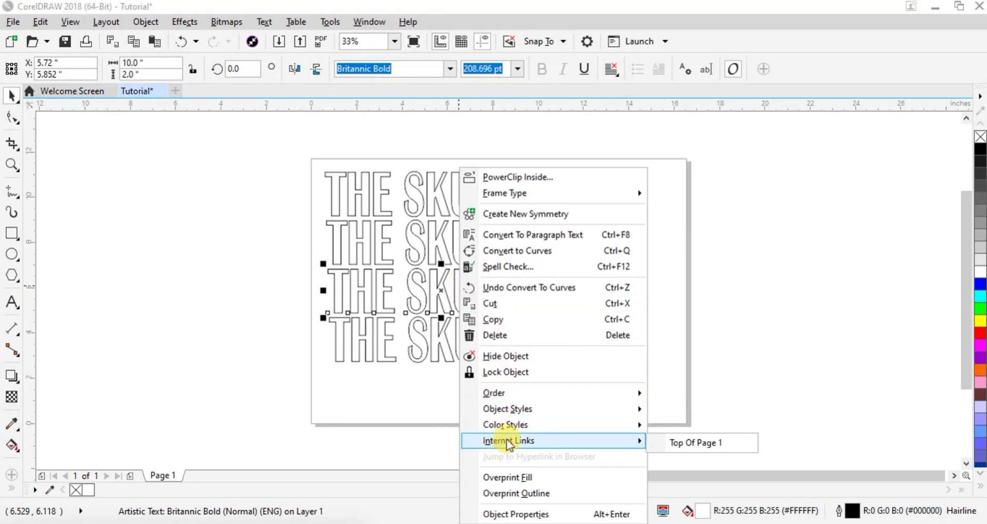
click(527, 254)
Step: Select the curves of the first THE SKURIAN line and show their nodes with the Shape tool
click(430, 234)
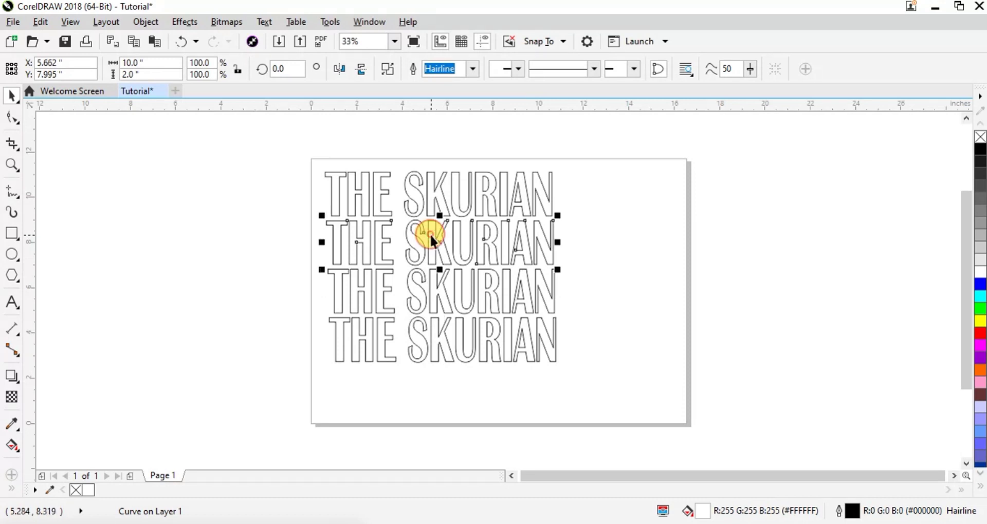
drag(430, 234, 426, 195)
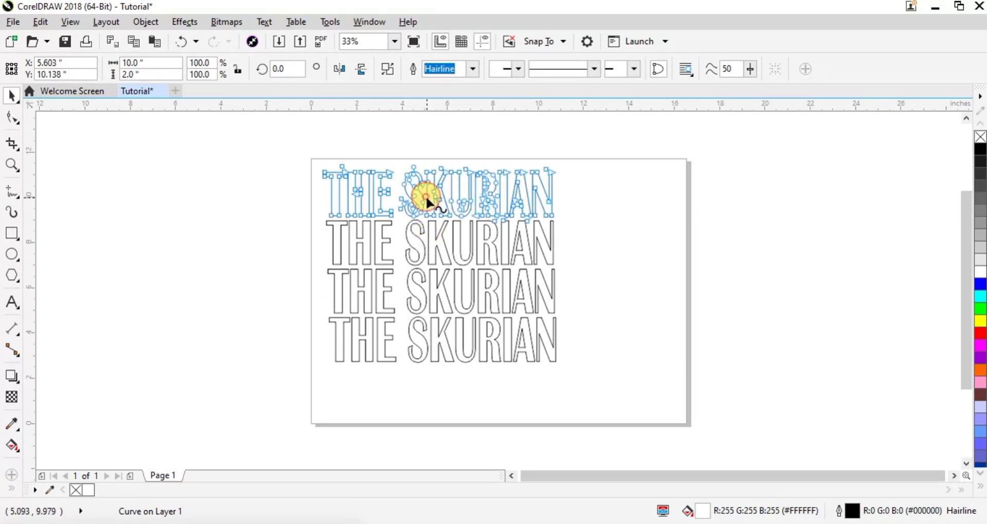
key(F10)
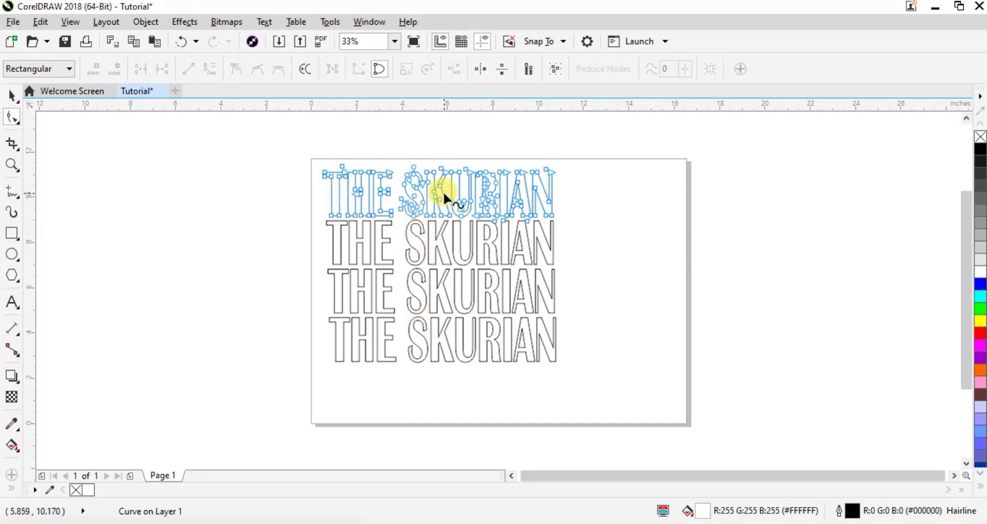
Step: Check the fourth THE SKURIAN line with the Shape tool and undo the stray text frame added inside the third line
click(544, 344)
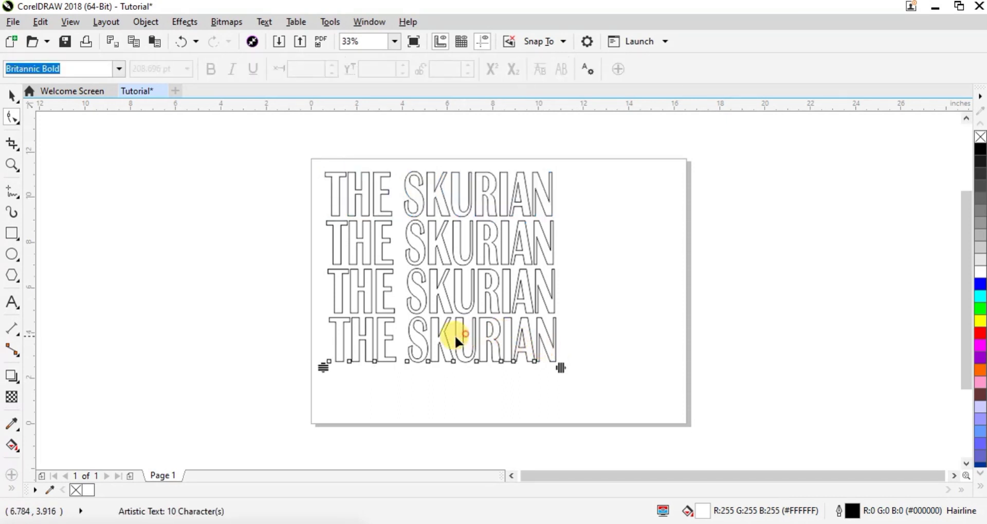
key(space)
click(431, 248)
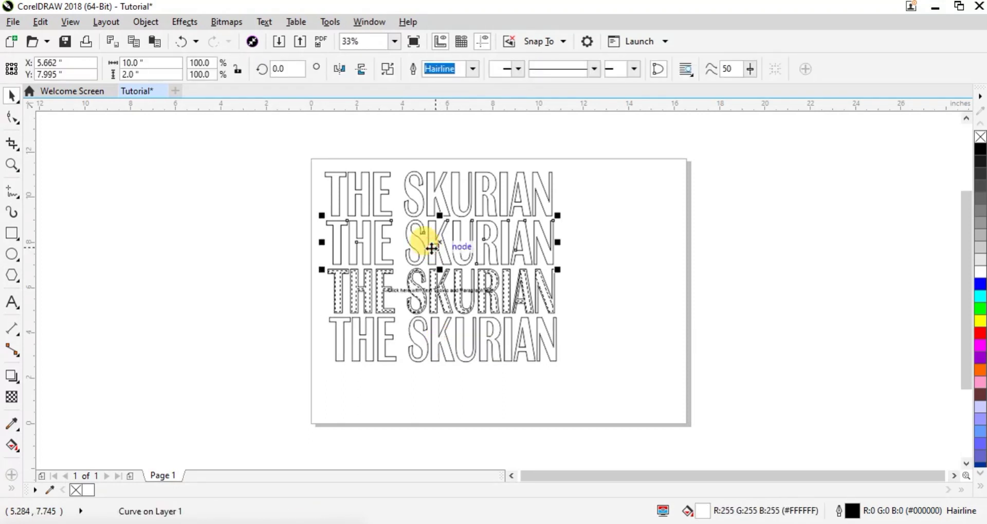
key(Escape)
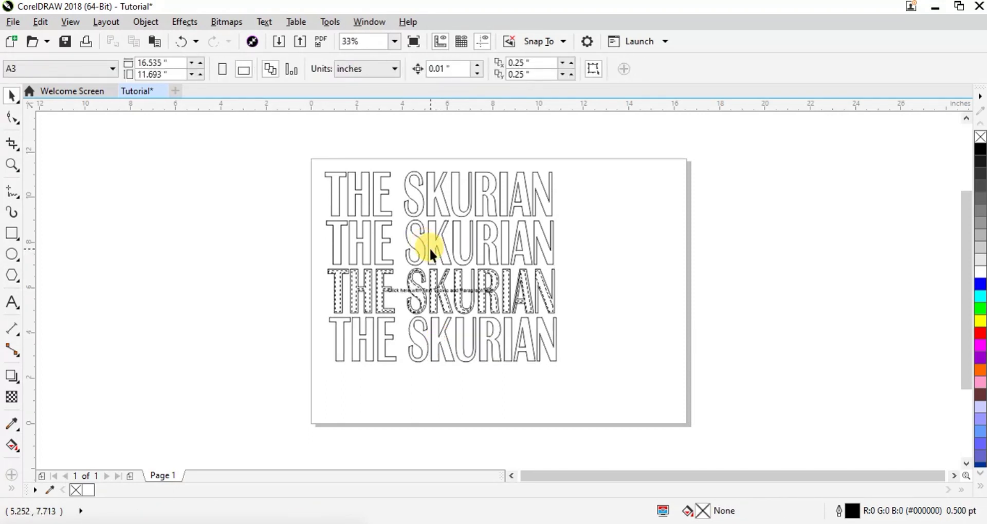
key(ctrl+z)
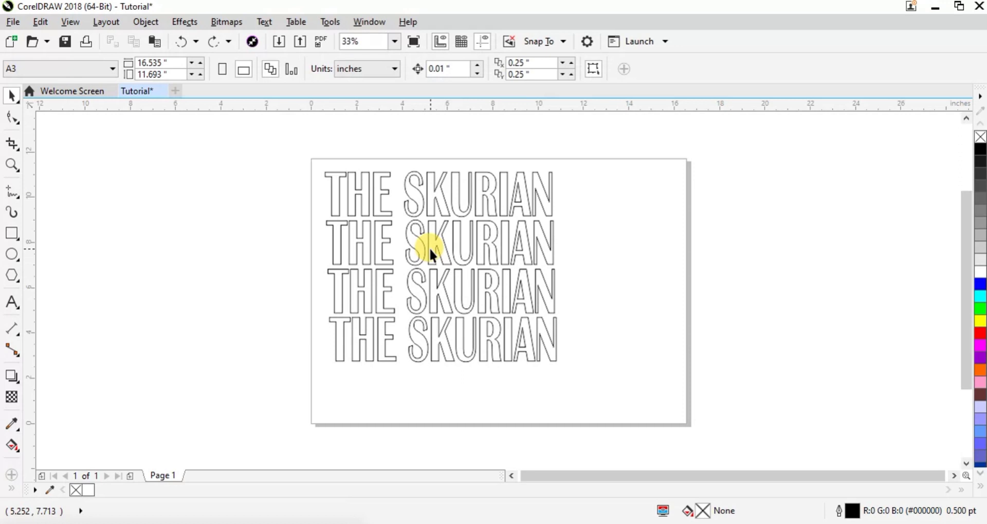
Step: Rotate the fourth THE SKURIAN line freehand to about 269 degrees and move it beside the other three lines
click(454, 328)
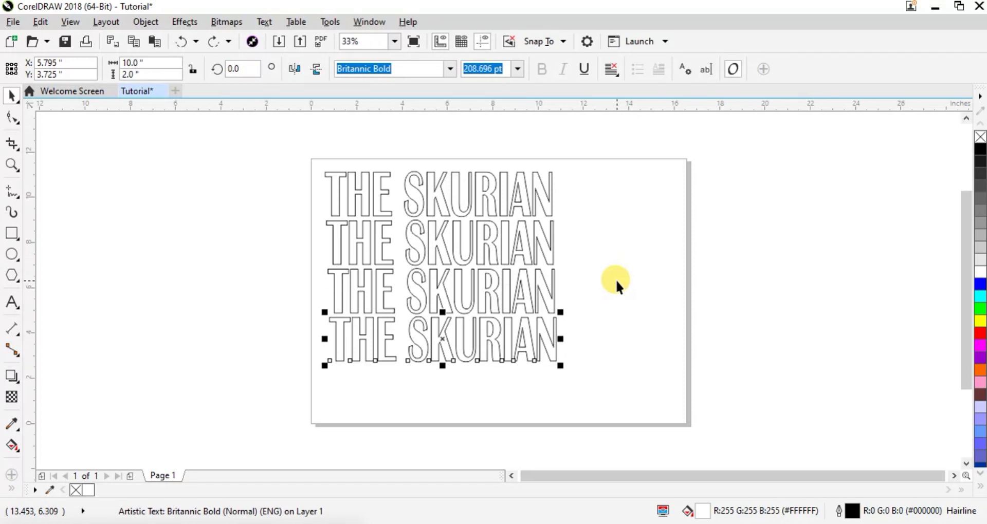
click(444, 332)
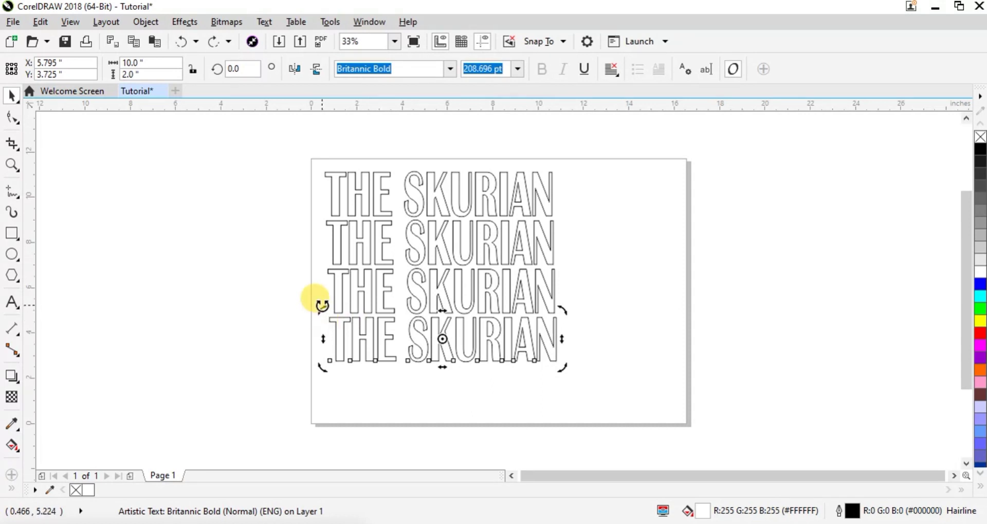
drag(321, 310, 456, 225)
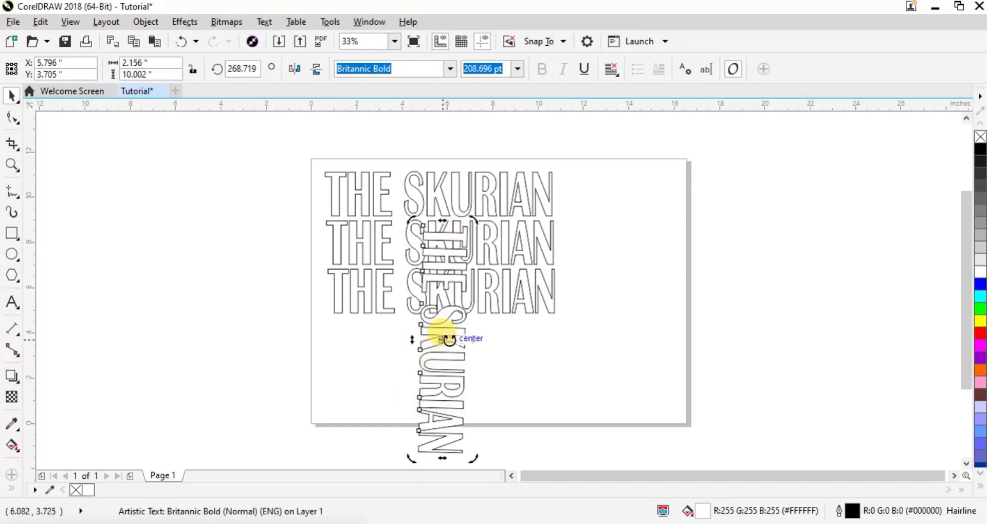
drag(451, 335, 599, 272)
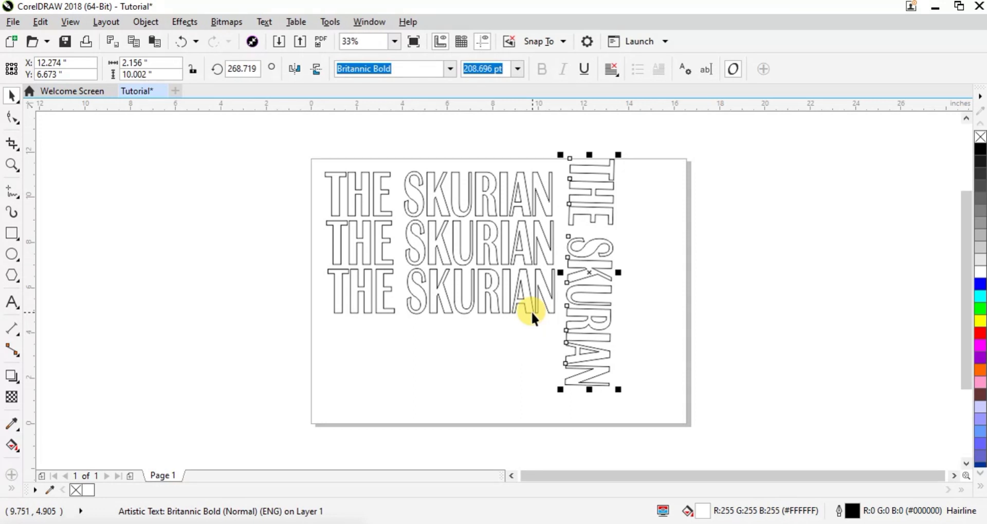
Step: Rotate the vertical THE SKURIAN line freehand back to nearly horizontal and set its rotation angle to 360 degrees
click(592, 270)
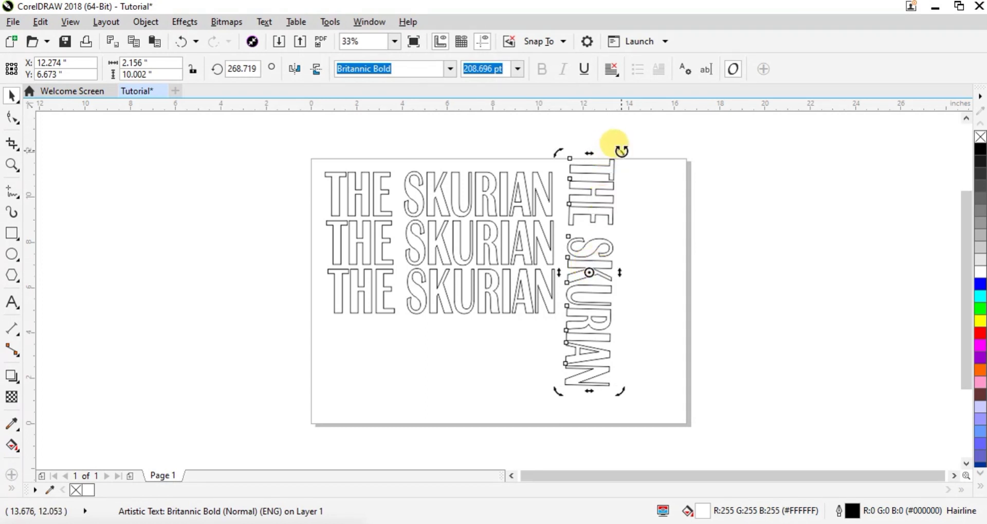
drag(621, 151, 461, 243)
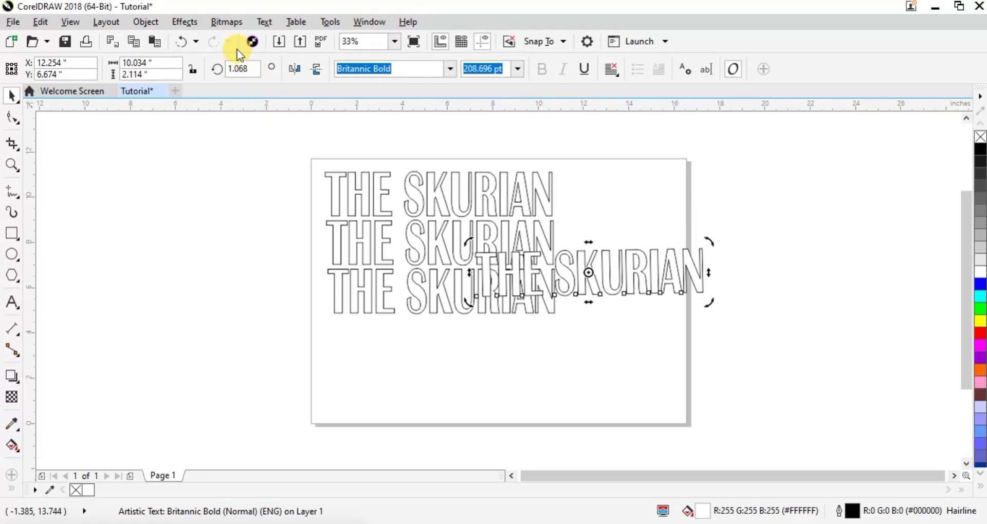
click(246, 69)
text(360)
key(Return)
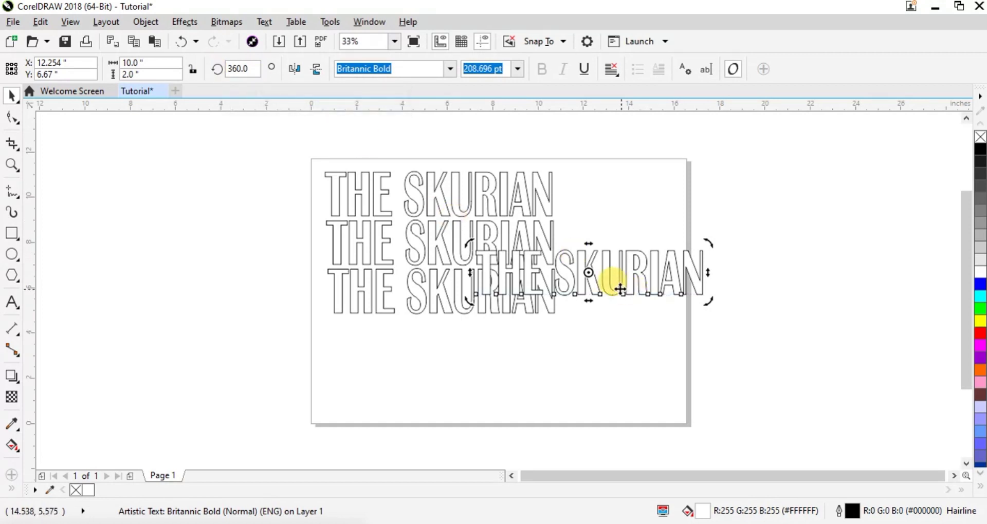
Step: Set the rotation angle of the selected THE SKURIAN text to 90 degrees
click(253, 68)
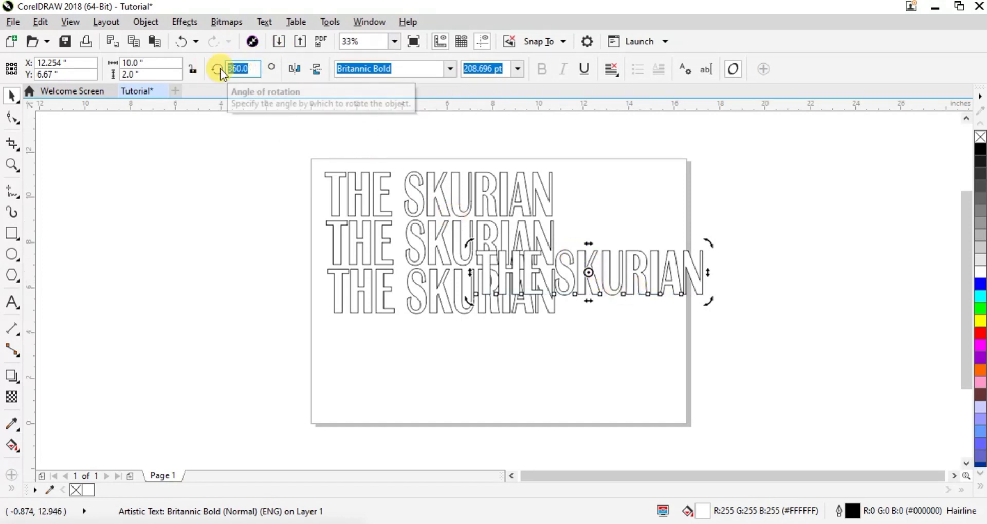
text(90)
key(Return)
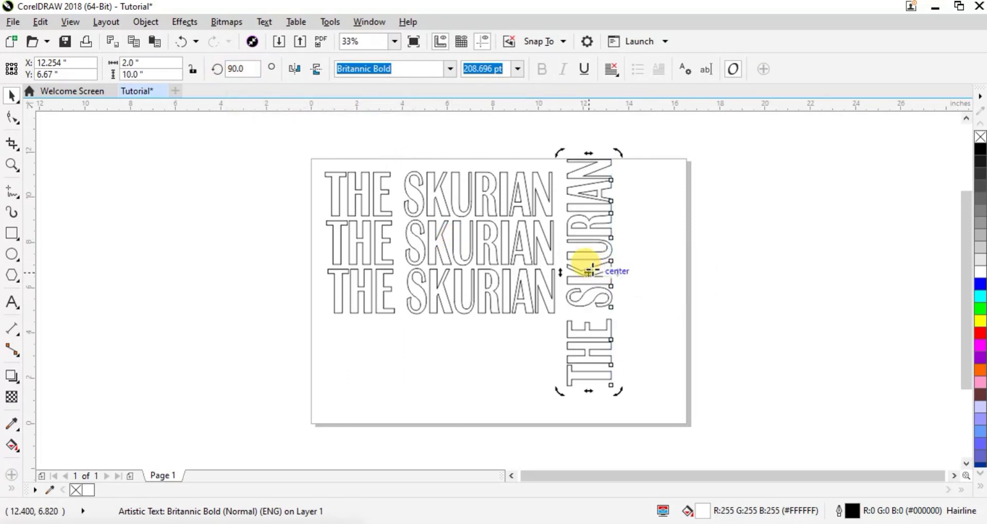
Step: Set the rotated THE SKURIAN text's angle to 0 degrees and move it directly beneath the third line
drag(249, 69, 214, 67)
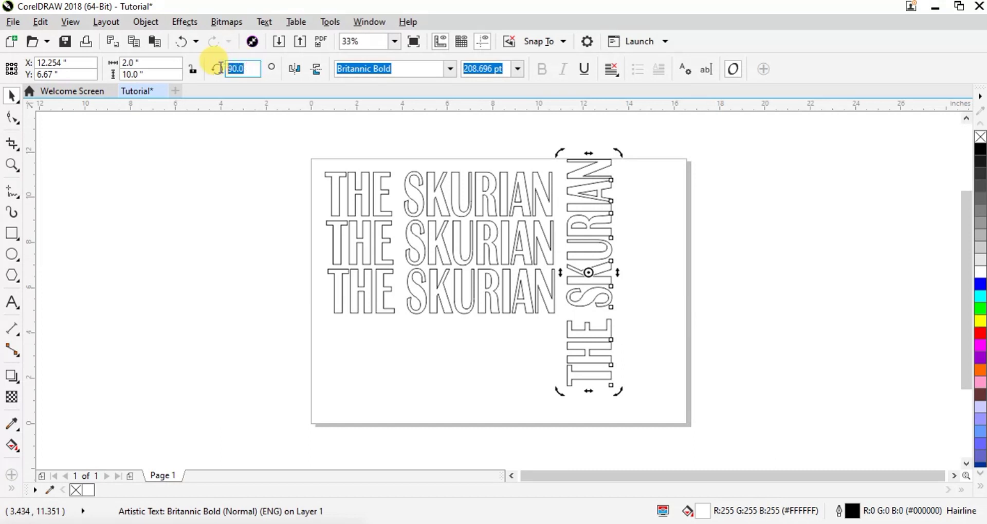
text(0)
key(Return)
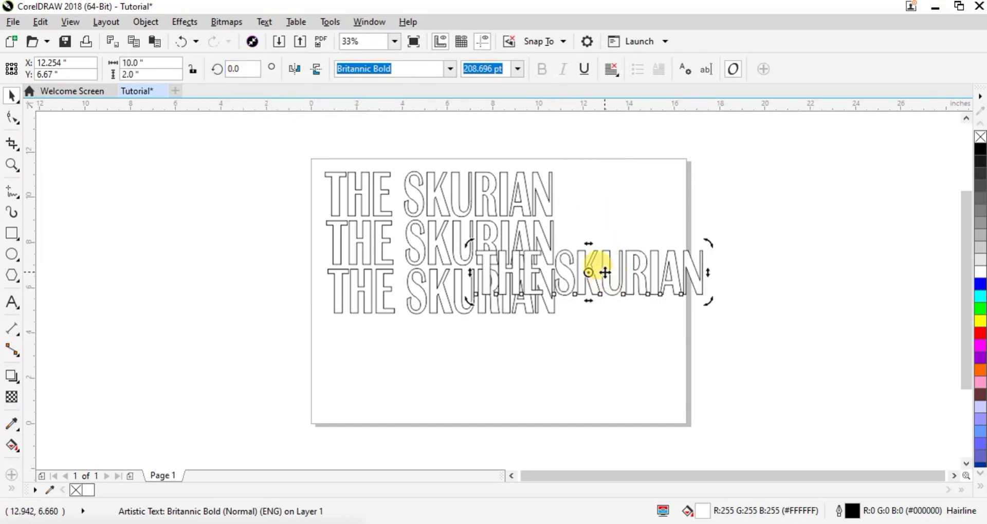
drag(599, 267, 457, 342)
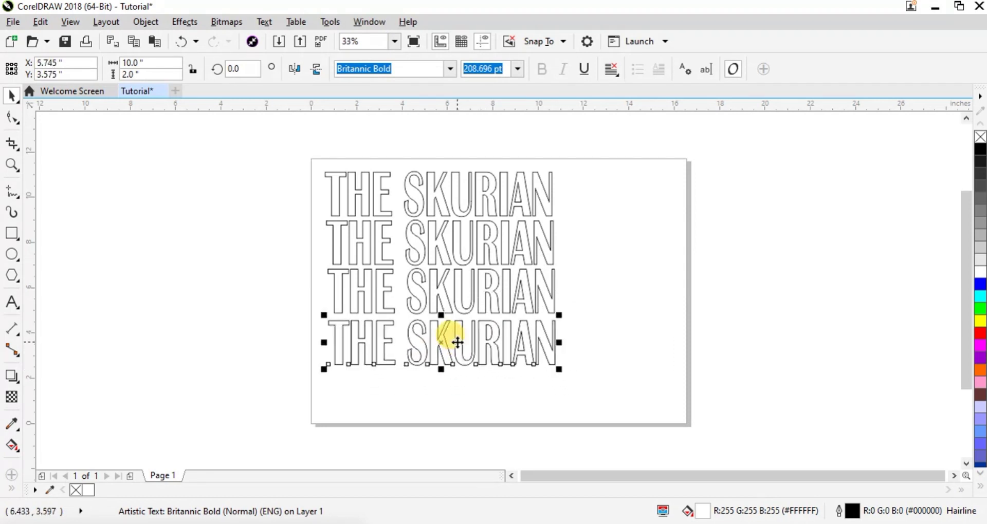
Step: Resize the fourth THE SKURIAN line to 3 inches wide and 1.5 inches high
click(138, 62)
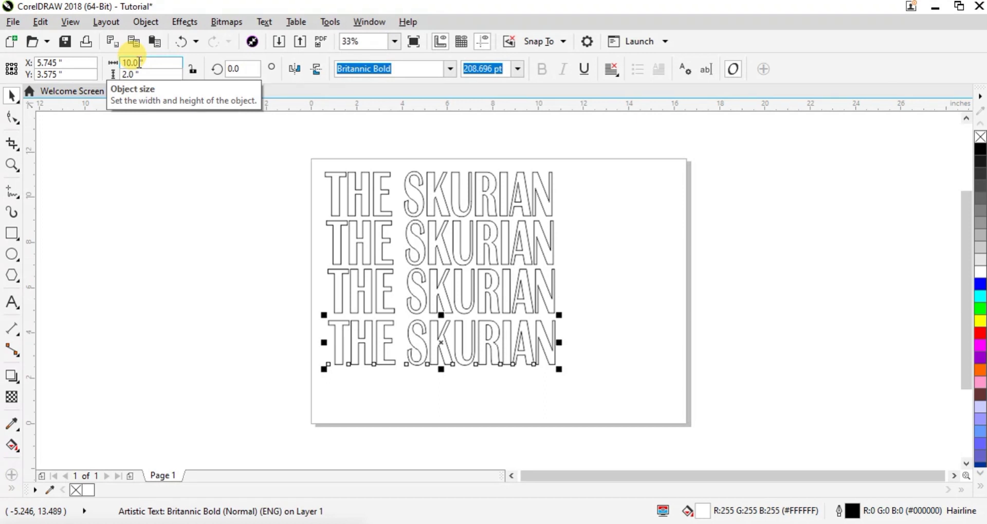
double_click(138, 63)
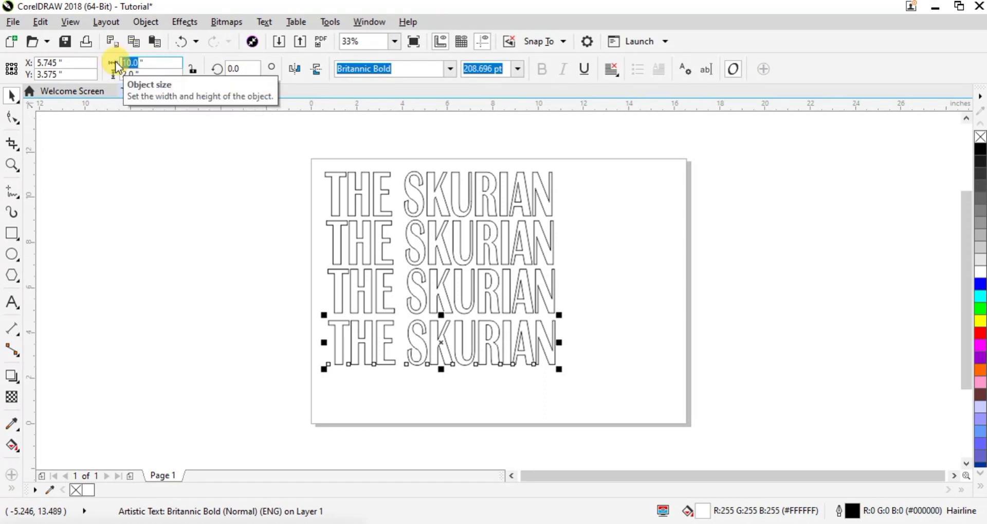
text(3)
key(Return)
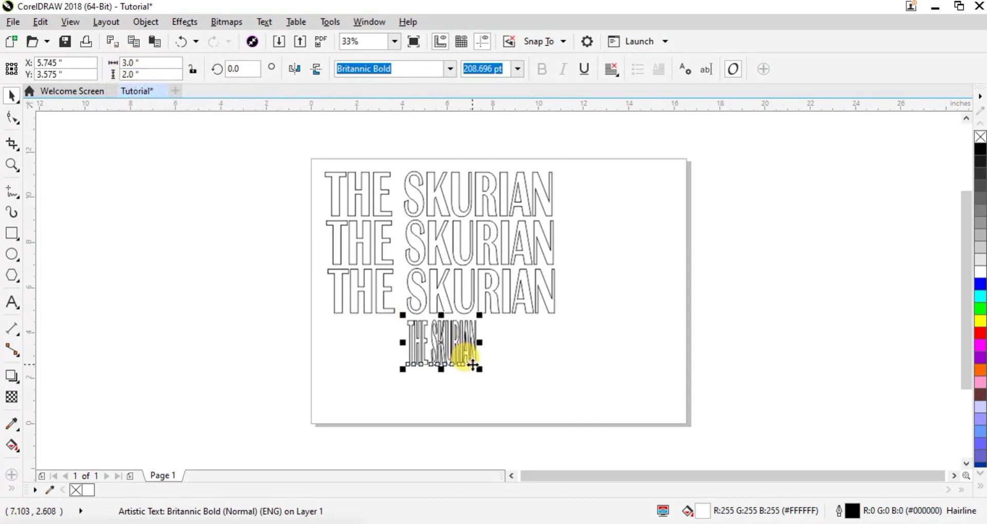
scroll(472, 365, left, 1)
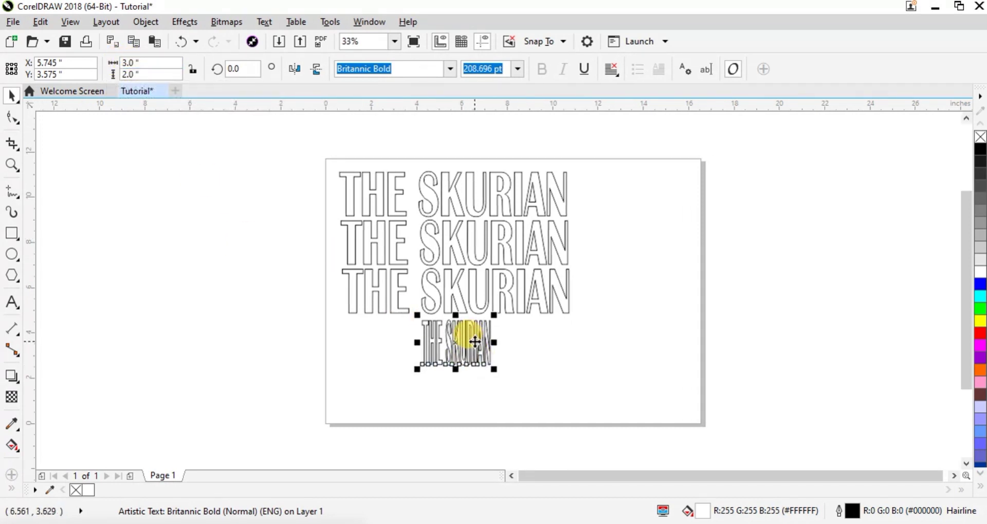
scroll(475, 341, left, 3)
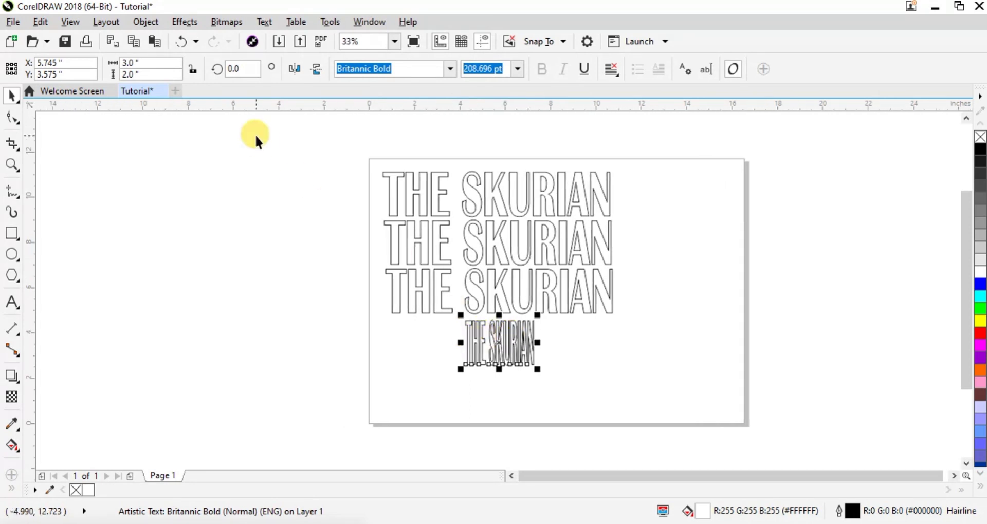
key(Tab)
text(1)
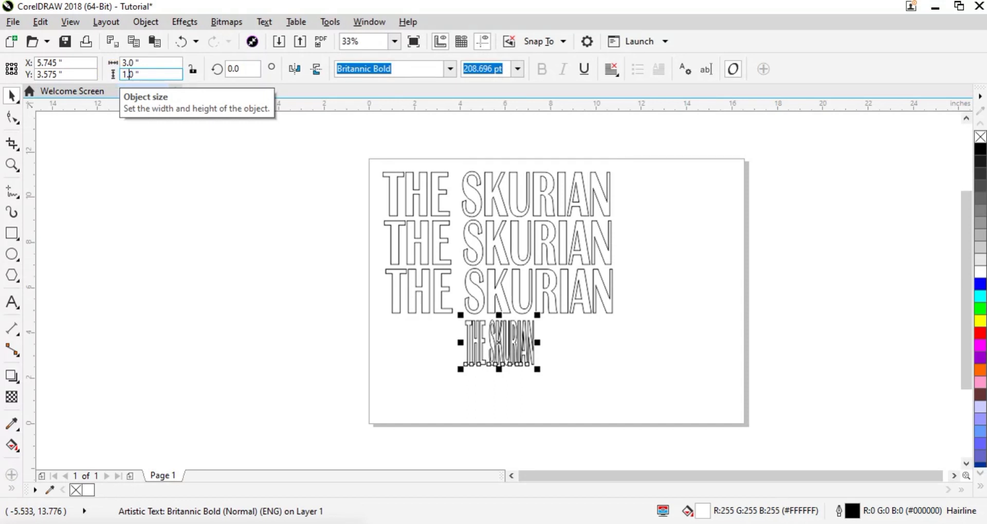
text(.50)
key(Return)
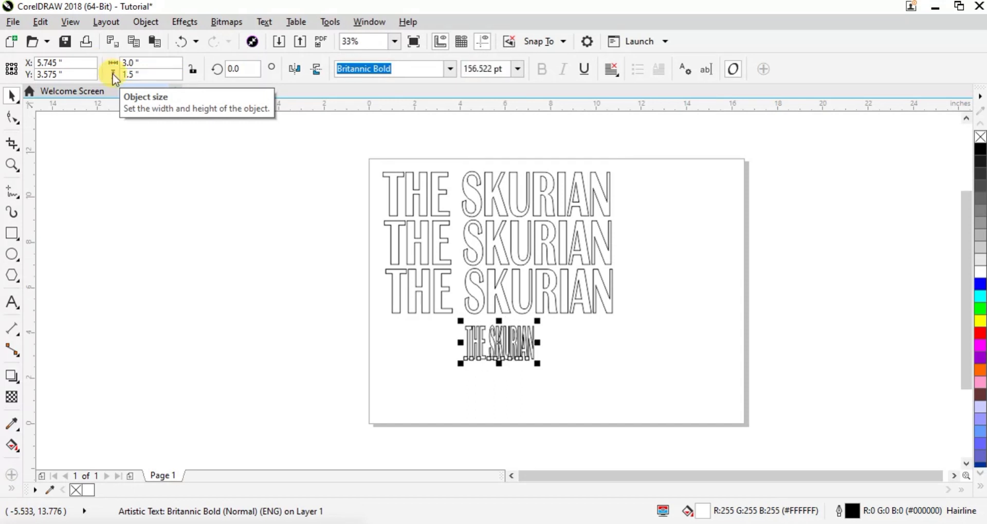
Step: Move the reduced THE SKURIAN text under the start of the third line, centred at about X 2.54 and Y 3.79 inches
click(501, 343)
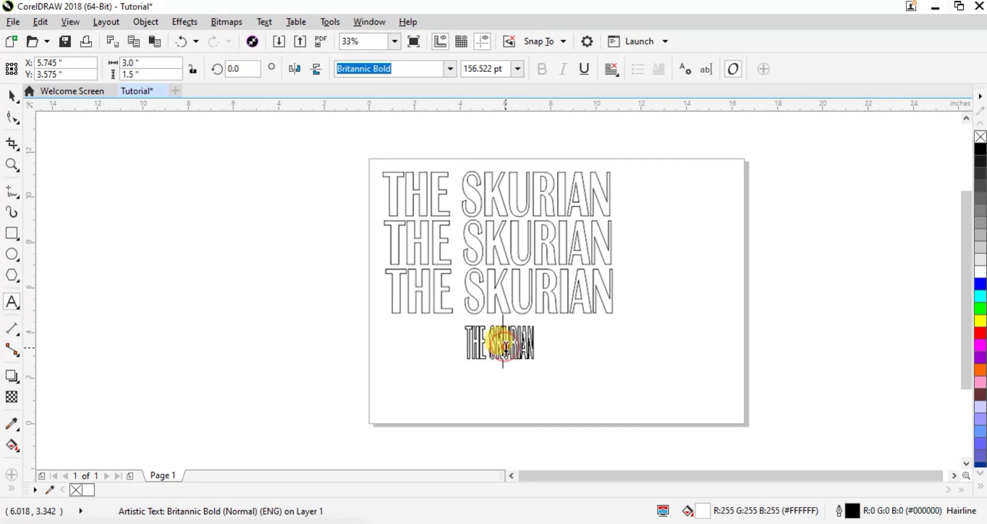
double_click(506, 348)
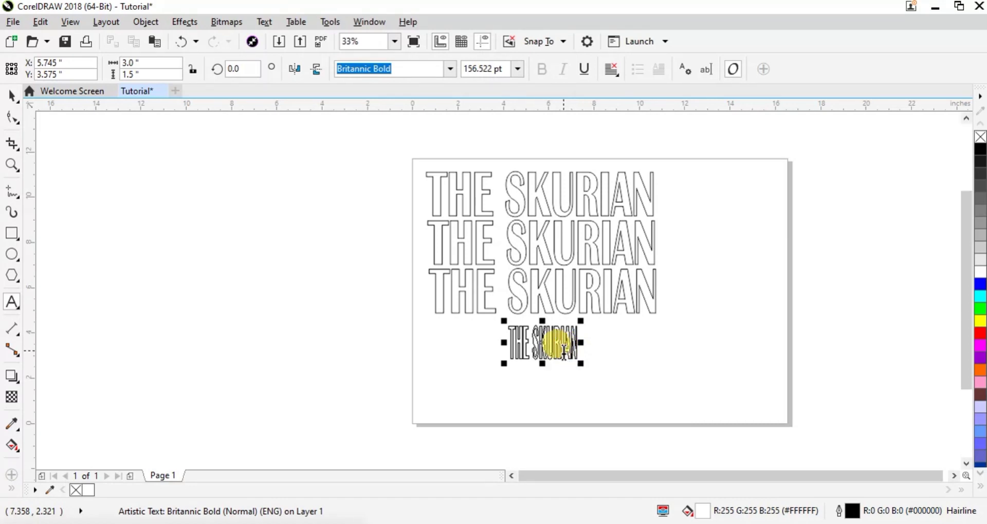
click(564, 345)
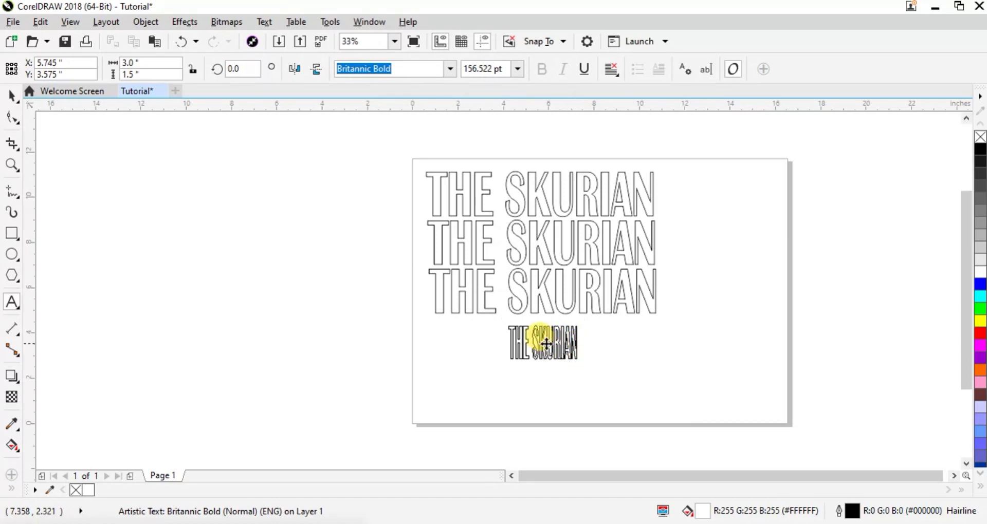
drag(542, 343, 469, 337)
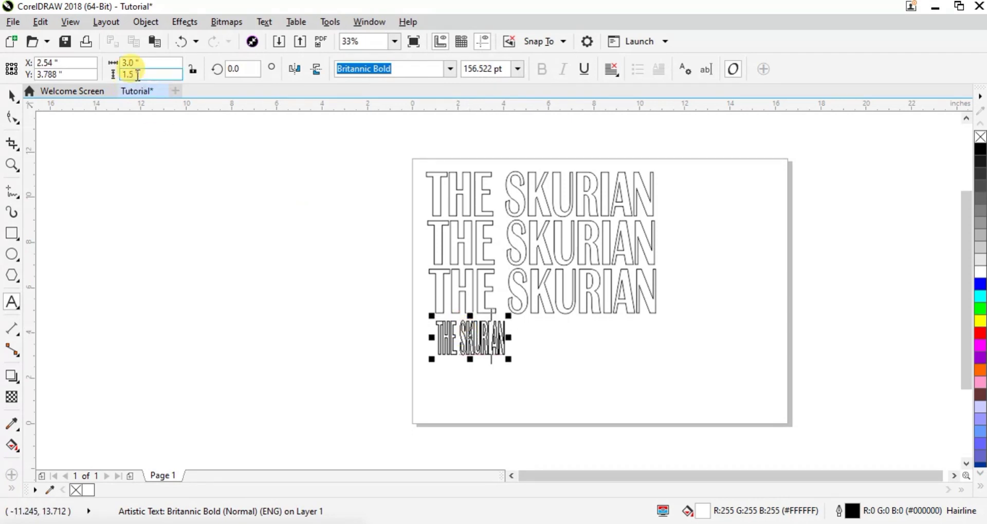
Step: Set the fourth THE SKURIAN line's height to 1 inch and its width to 4 inches
drag(137, 74, 117, 73)
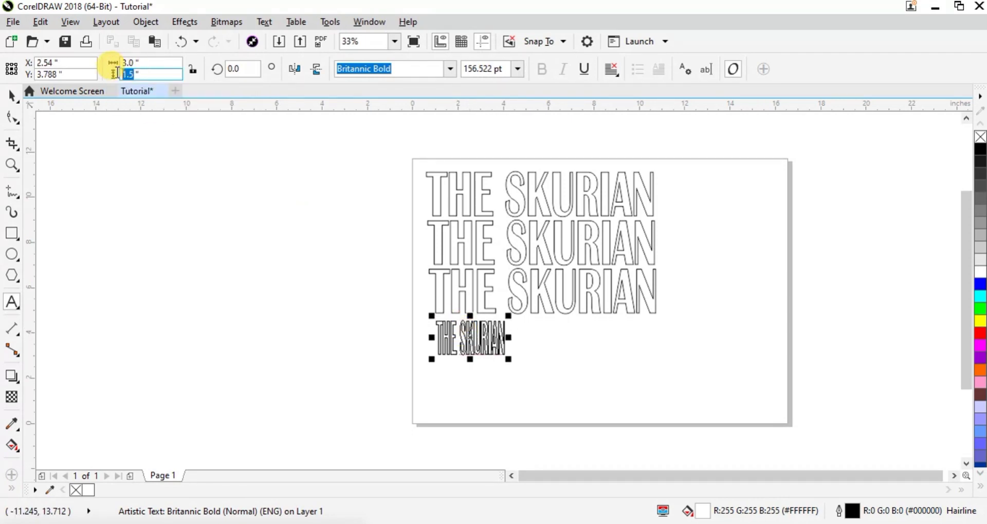
text(1)
key(Return)
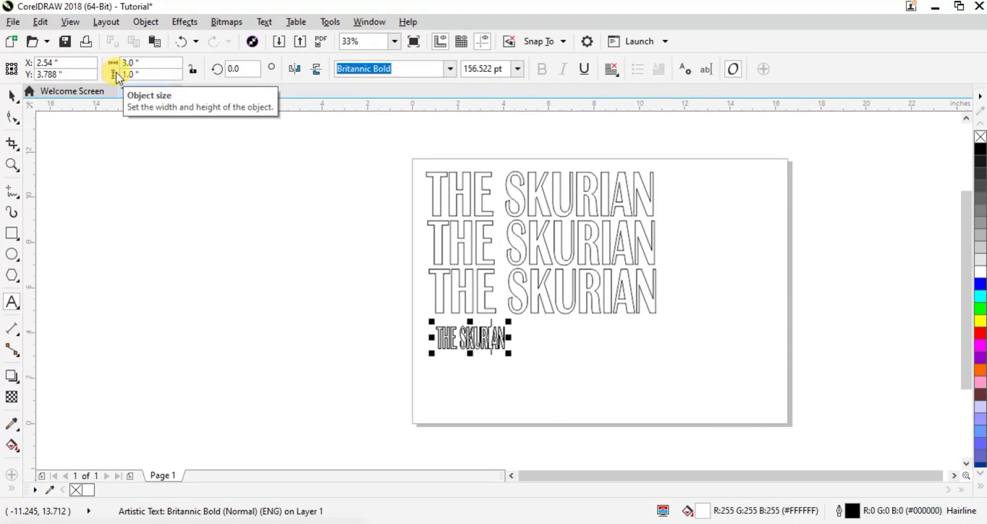
double_click(134, 62)
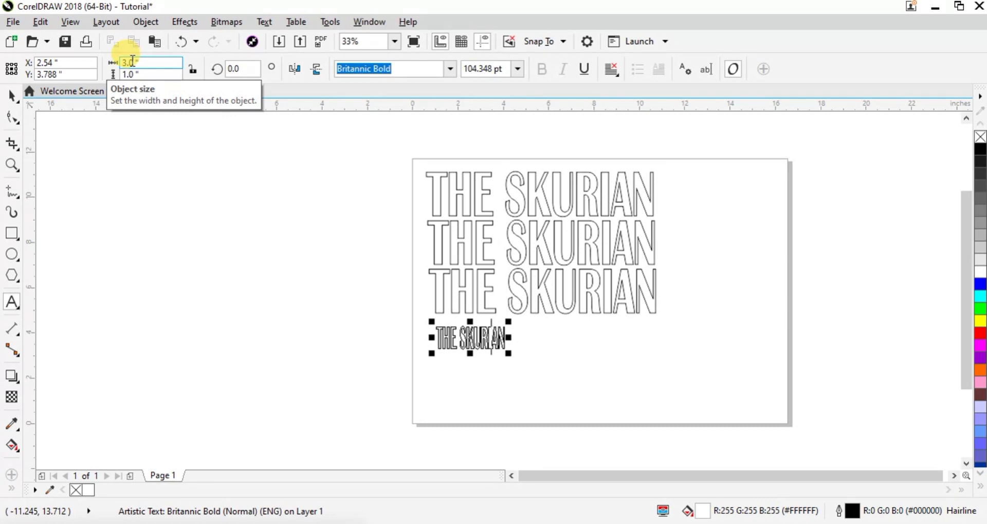
text(4)
key(Return)
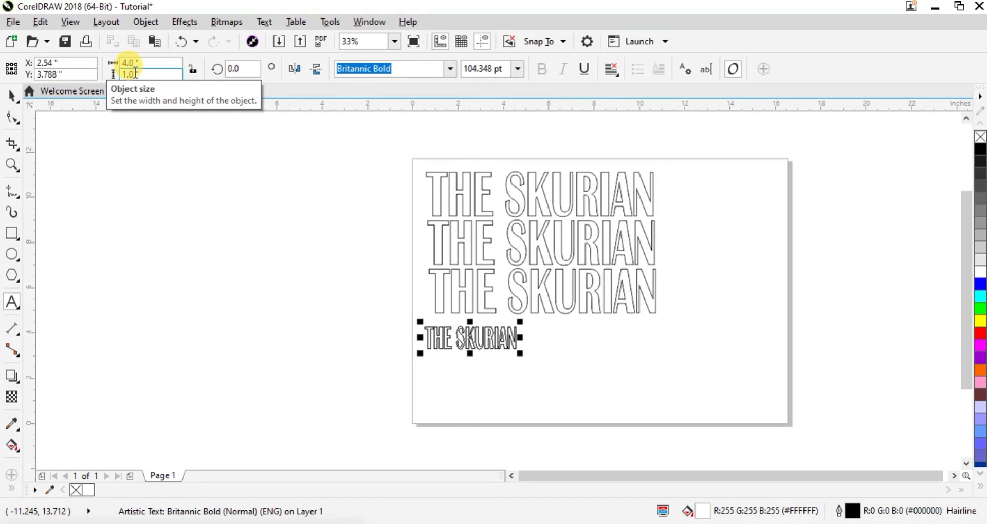
Step: Set the height of the fourth THE SKURIAN line to 2 inches
double_click(124, 74)
text(2)
key(Return)
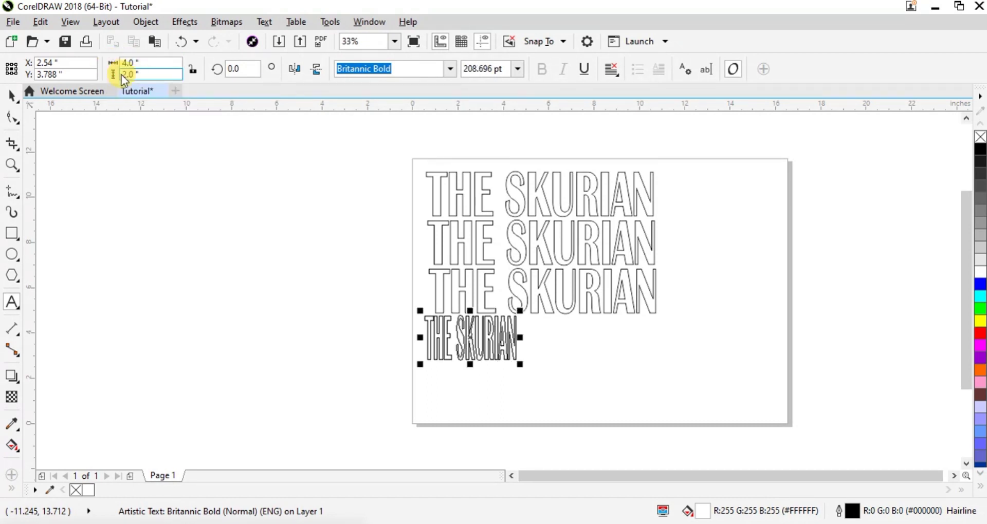
Step: Set the height of the fourth THE SKURIAN line to 1.5 inches
double_click(115, 75)
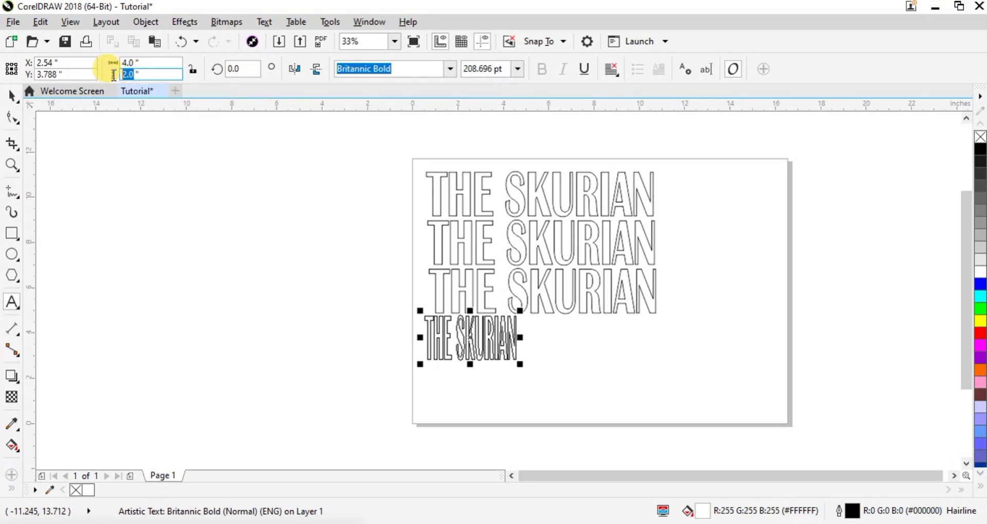
text(1.5)
key(Return)
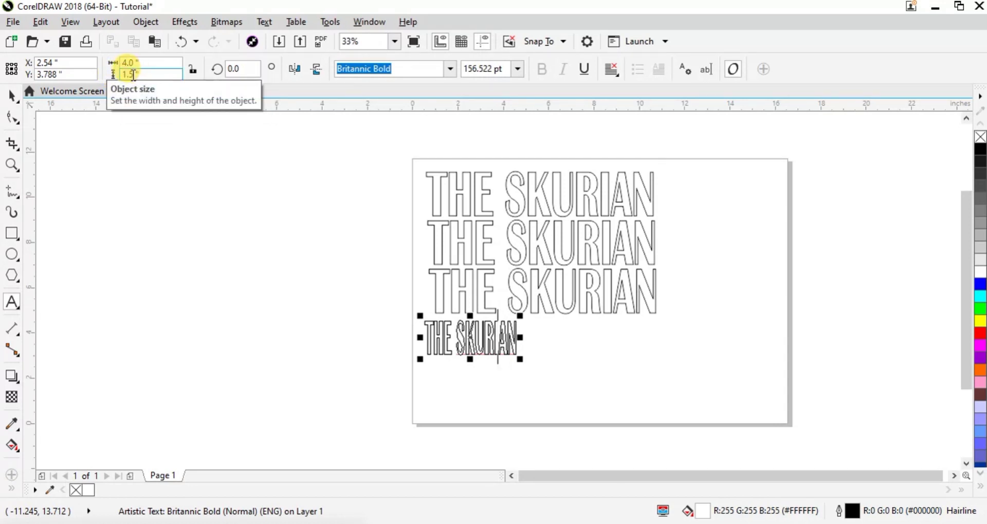
Step: Set the fourth THE SKURIAN line's height to 1 inch and move it under the third line, centred at about X 2.96 and Y 4.11 inches
double_click(133, 74)
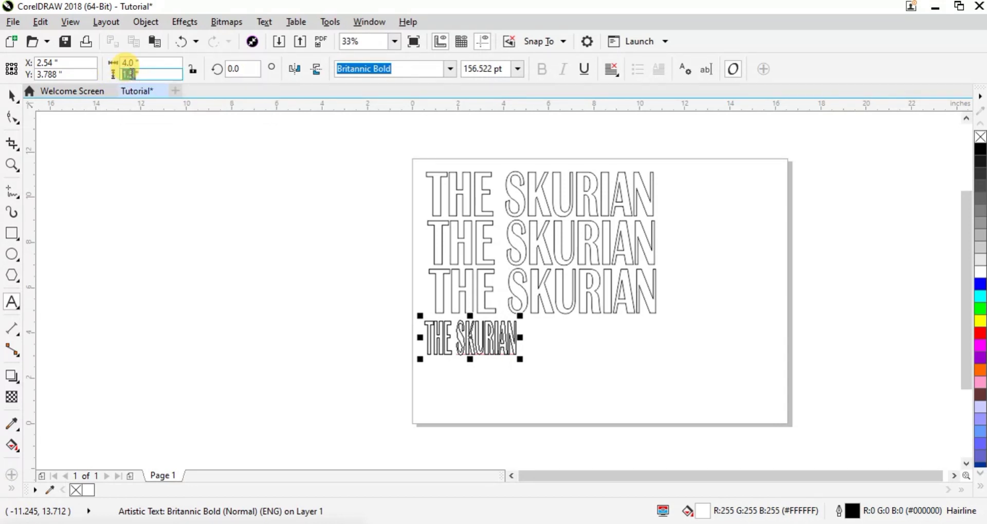
text(1)
key(Return)
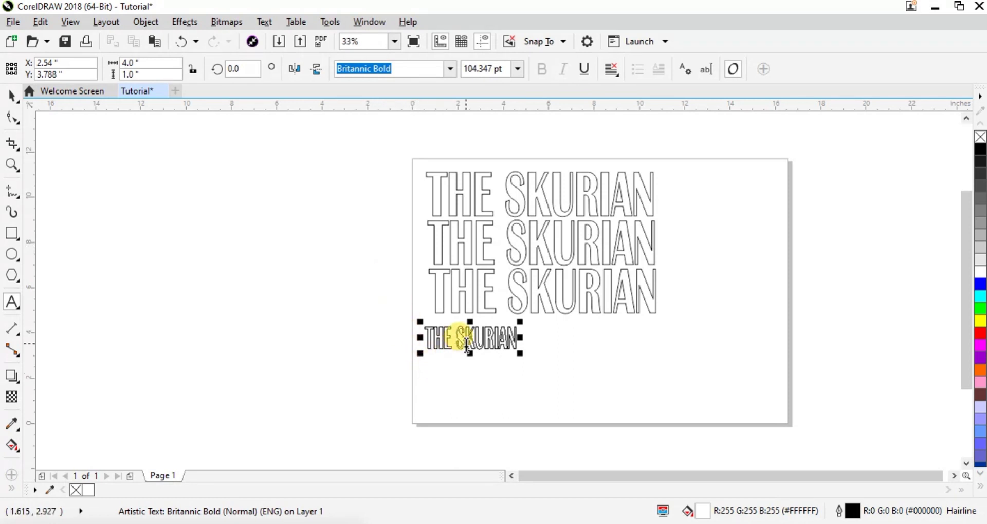
drag(472, 338, 480, 331)
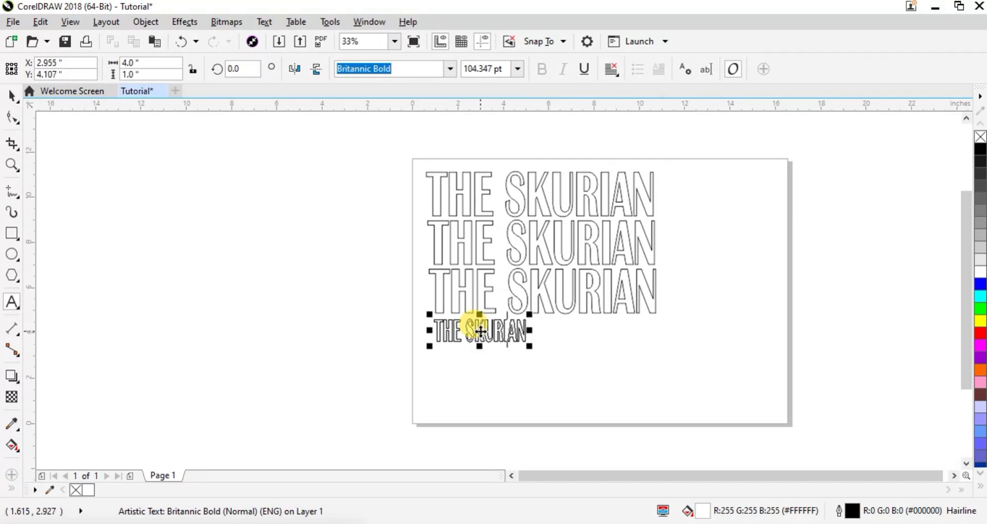
click(500, 374)
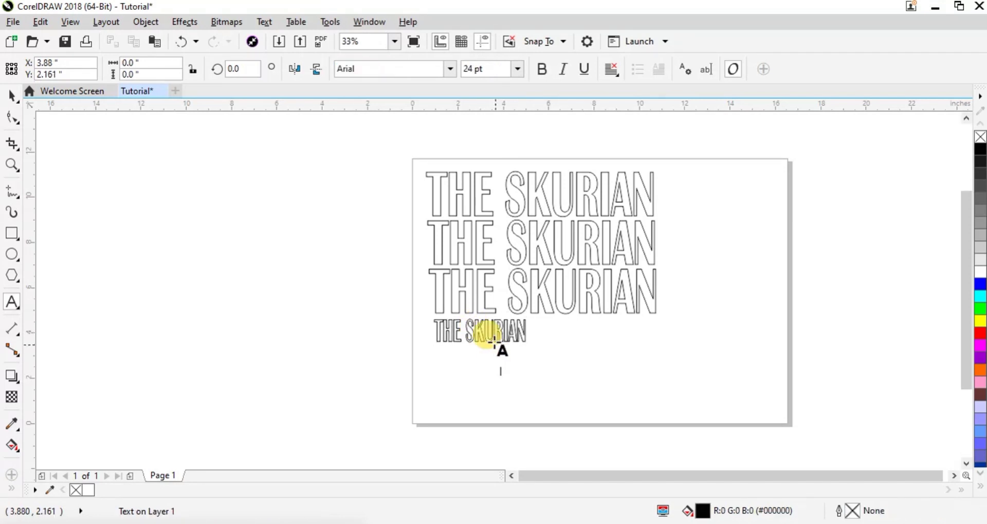
Step: Duplicate the small THE SKURIAN line and place the copy directly beneath the original
click(466, 330)
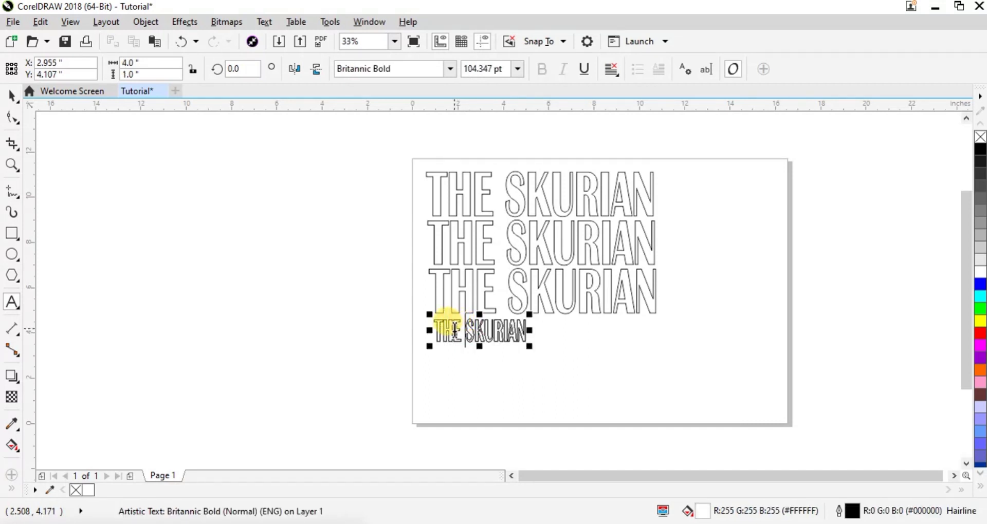
key(ctrl+a)
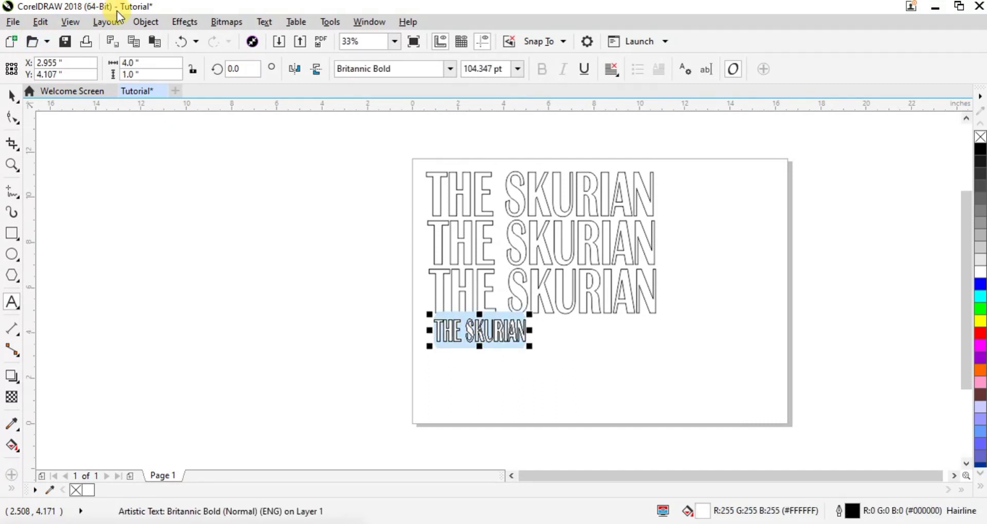
click(42, 21)
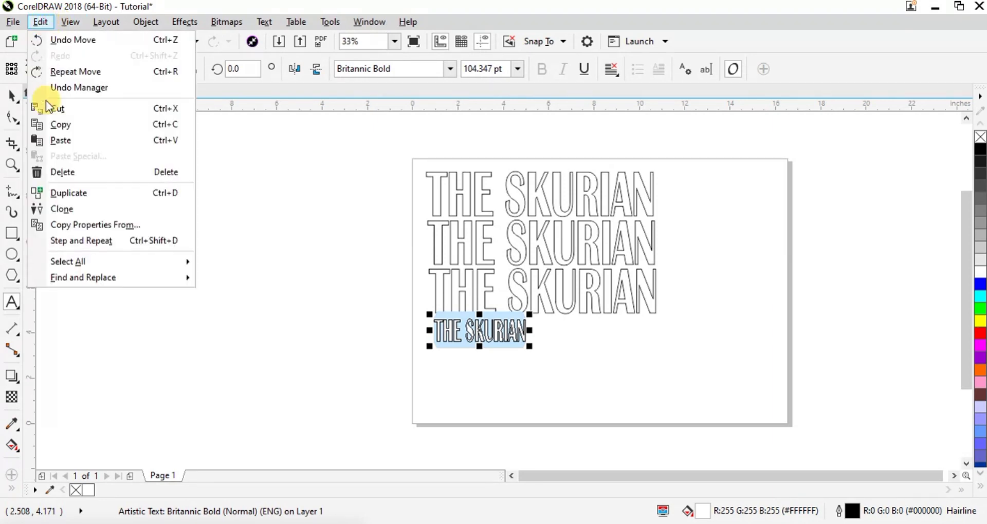
click(79, 194)
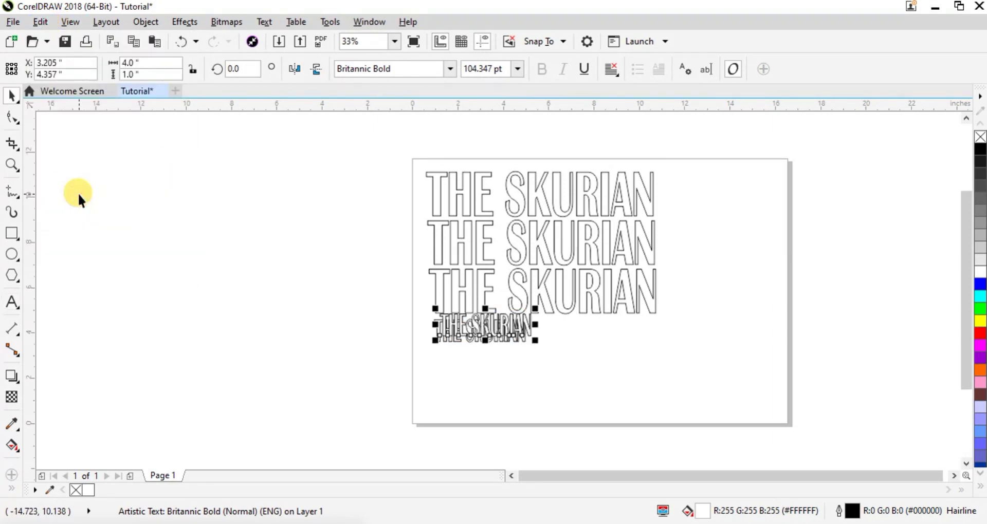
drag(487, 326, 479, 357)
Step: Duplicate the lower small line and place the copy to the right of the upper small line, centred at about X 7.20 and Y 4.08 inches
click(41, 21)
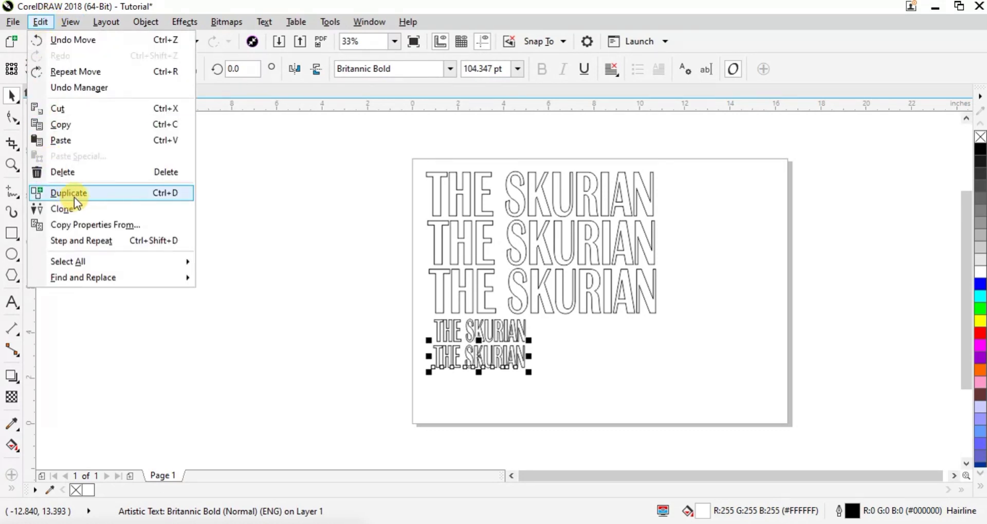
click(68, 193)
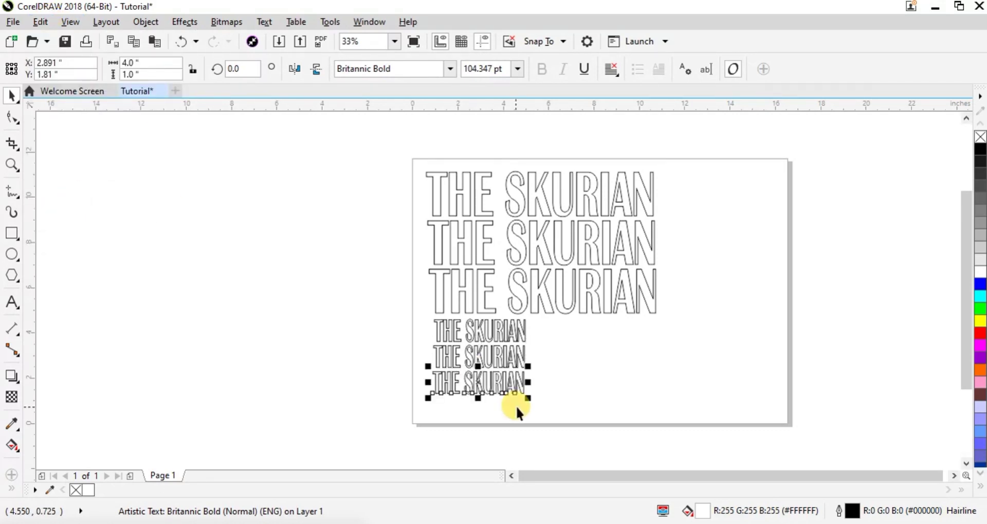
click(615, 344)
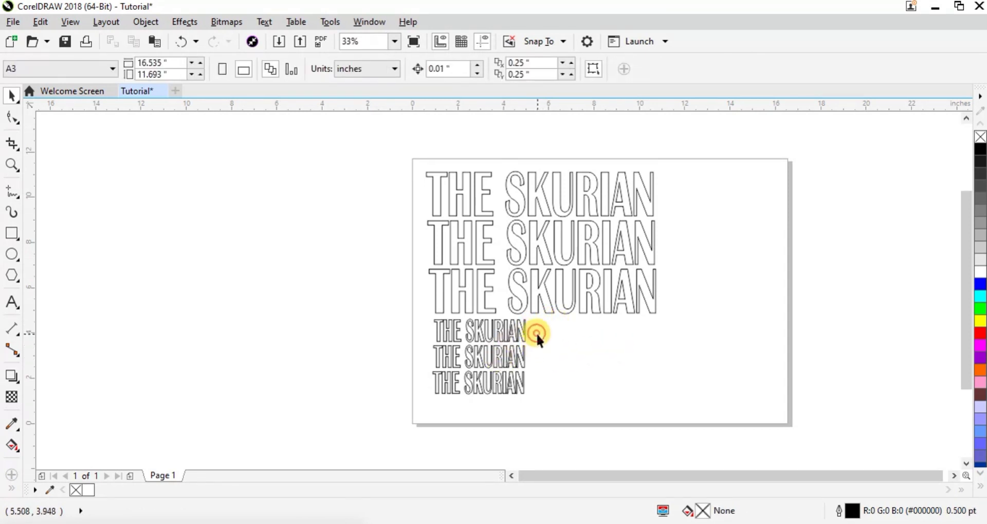
drag(479, 378, 575, 332)
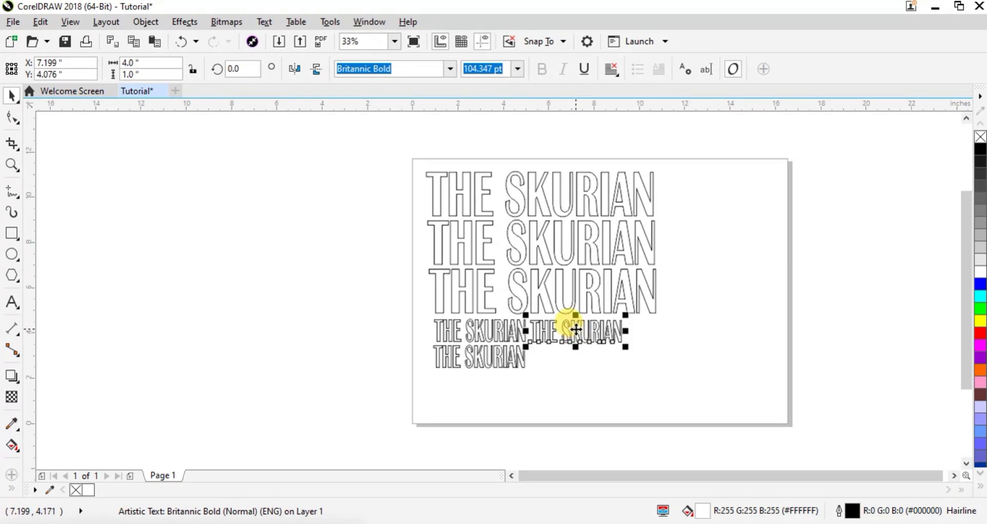
click(565, 352)
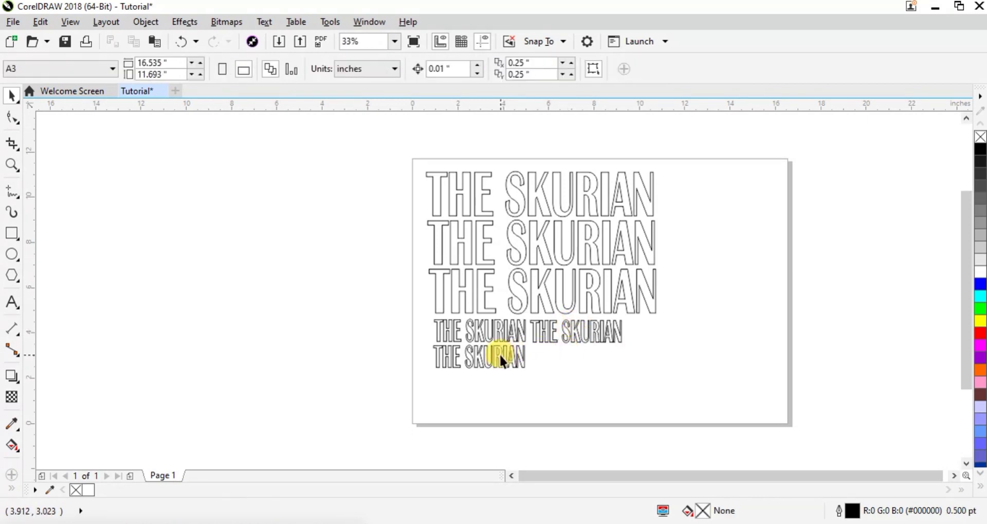
Step: Duplicate the right-hand small line and place the copy directly beneath it, centred at about X 7.26 and Y 2.96 inches
scroll(497, 353, left, 2)
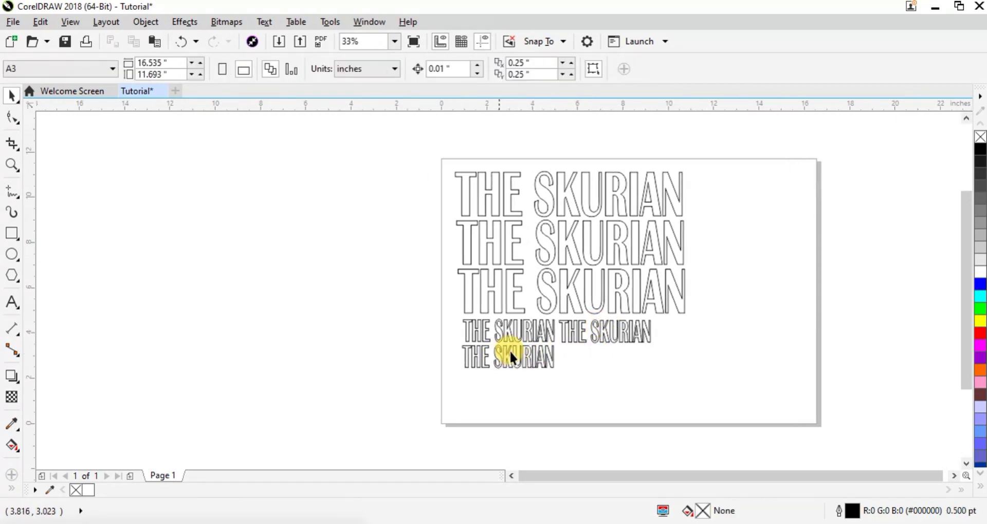
click(394, 41)
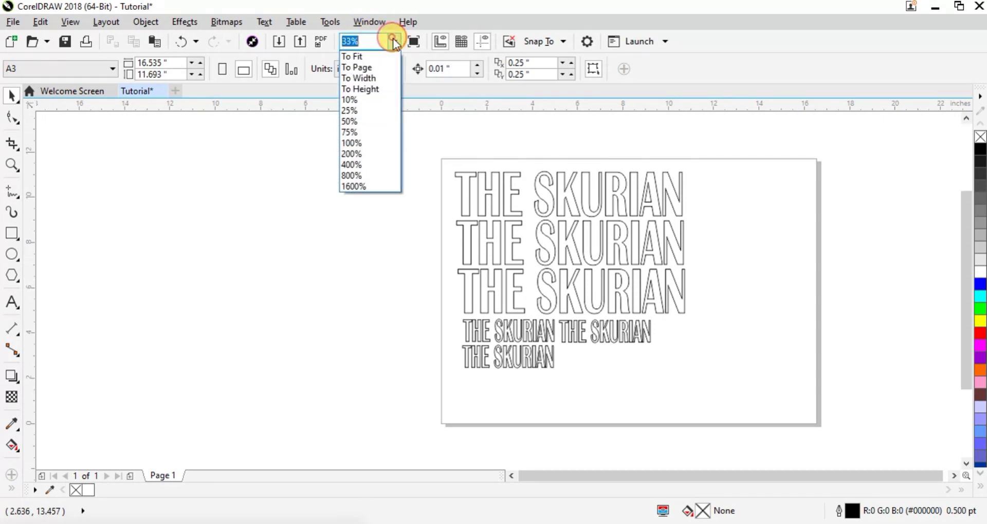
click(359, 57)
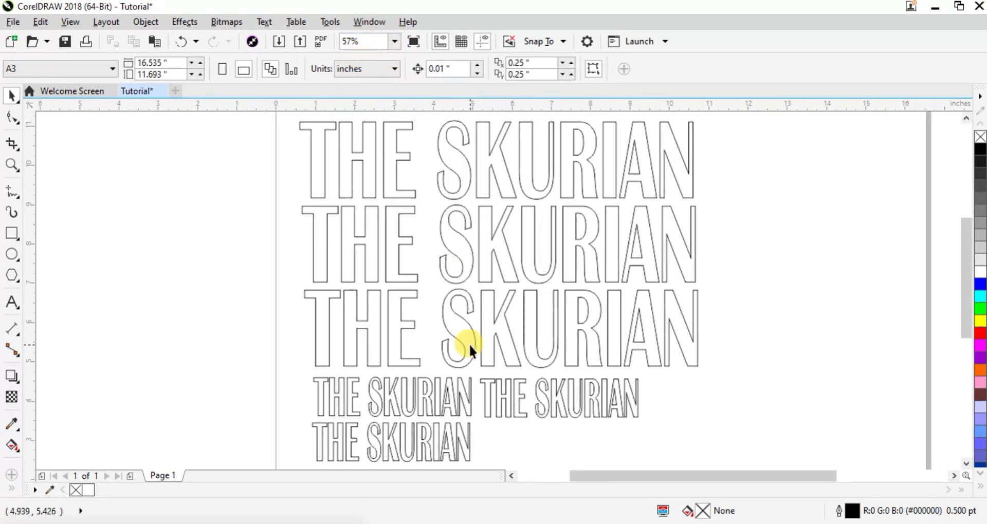
click(510, 413)
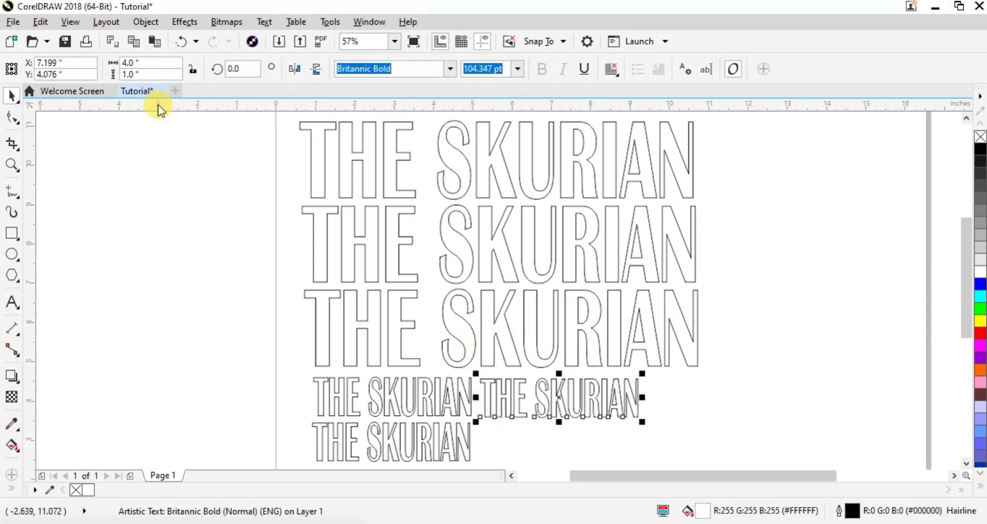
click(43, 22)
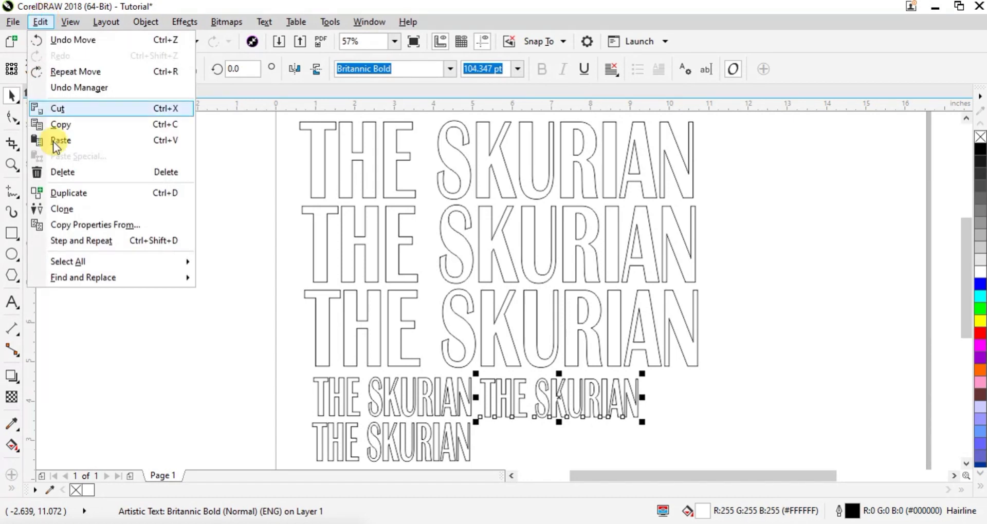
click(81, 199)
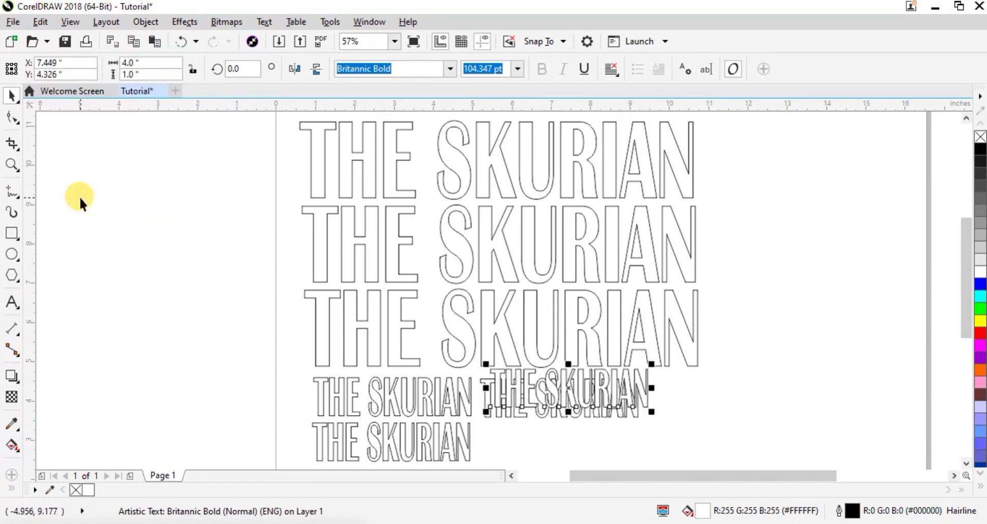
drag(564, 387, 561, 442)
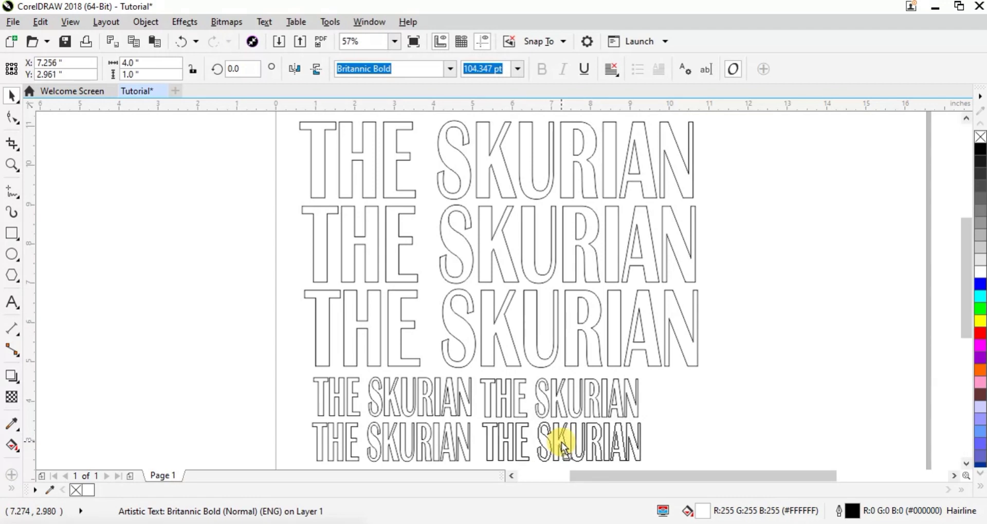
click(772, 360)
Step: Select all the THE SKURIAN lines on the page and check their overall width and height
scroll(772, 359, down, 10)
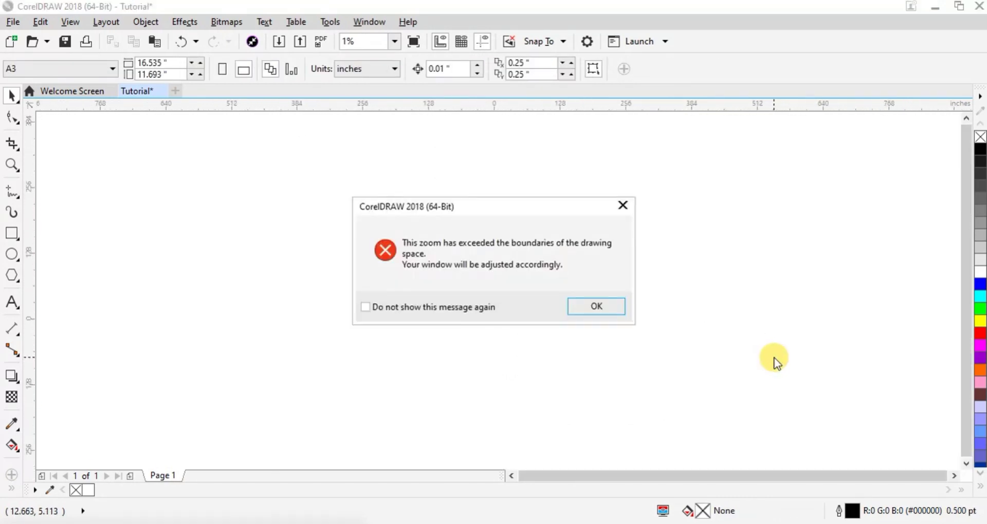
click(621, 207)
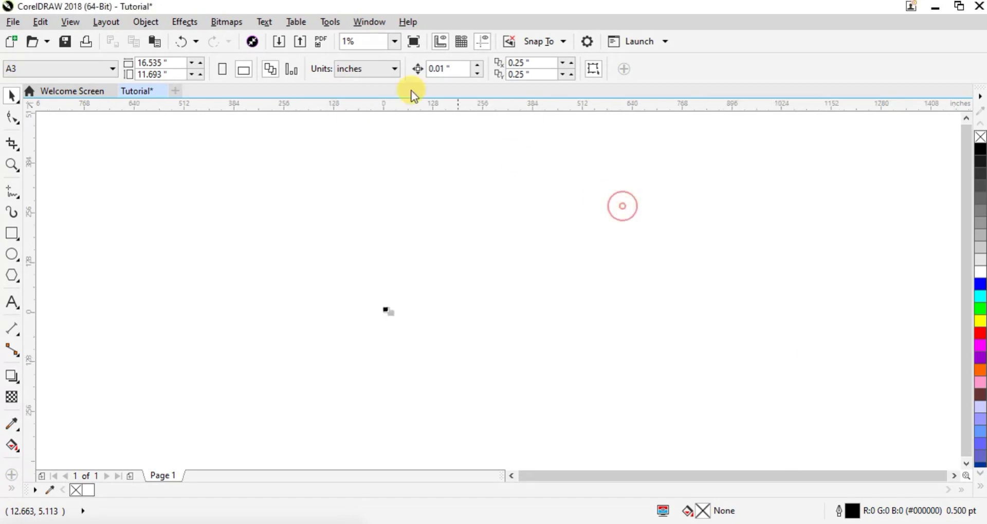
click(398, 41)
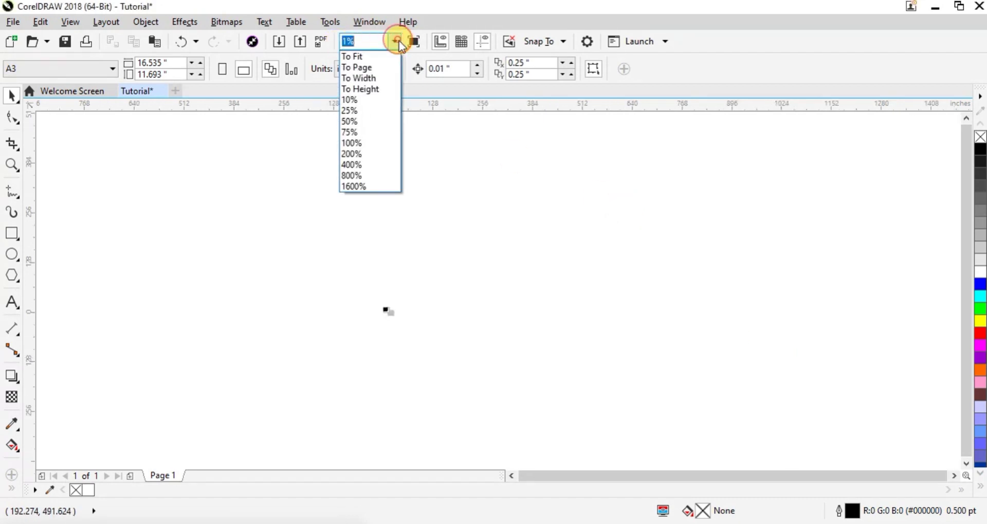
click(365, 63)
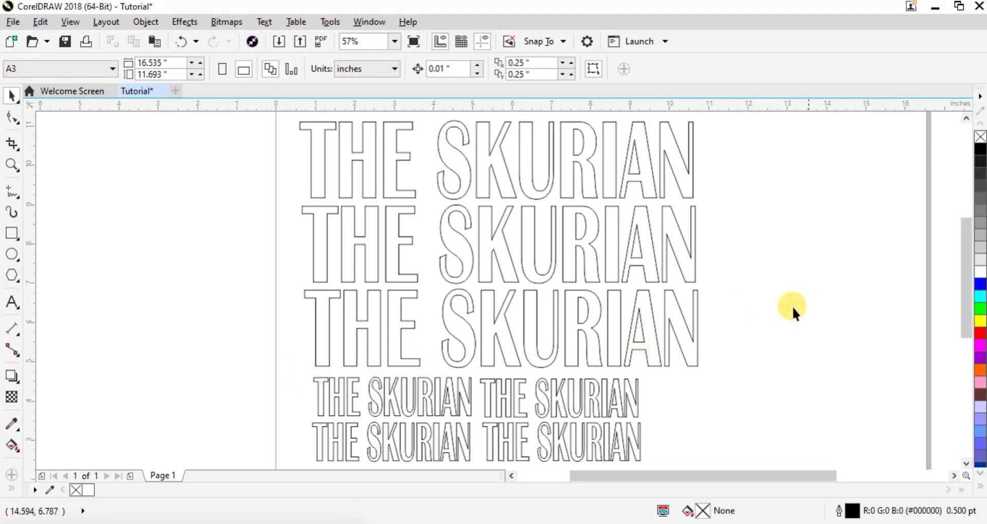
scroll(735, 323, right, 1)
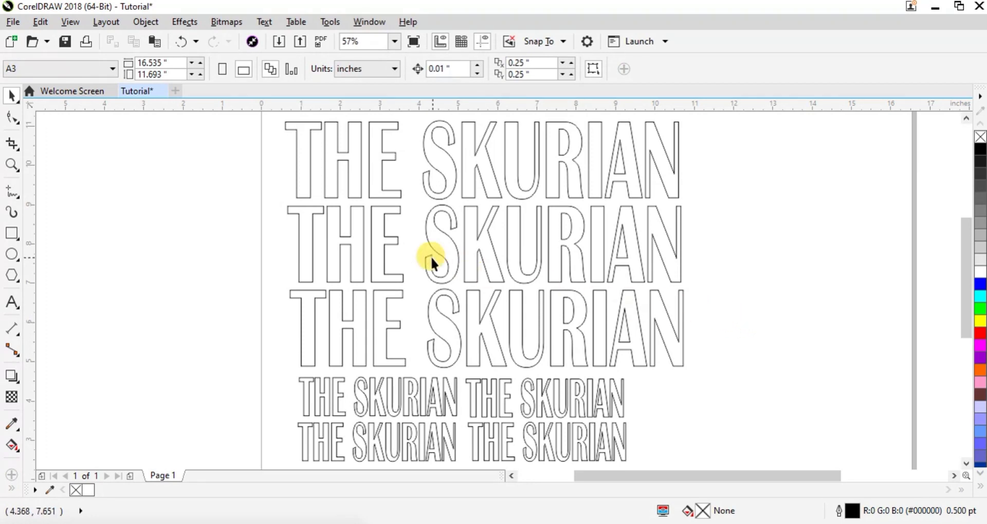
scroll(434, 264, down, 4)
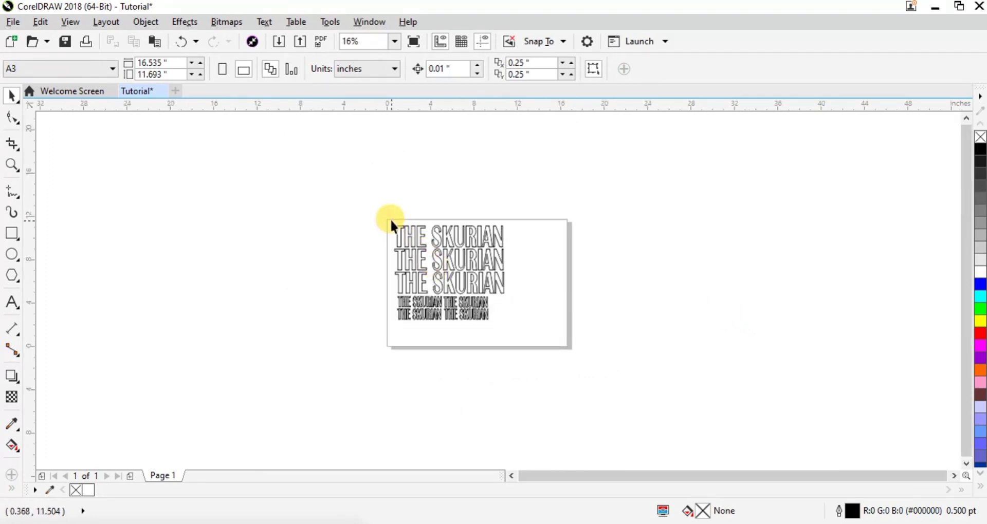
drag(389, 218, 519, 331)
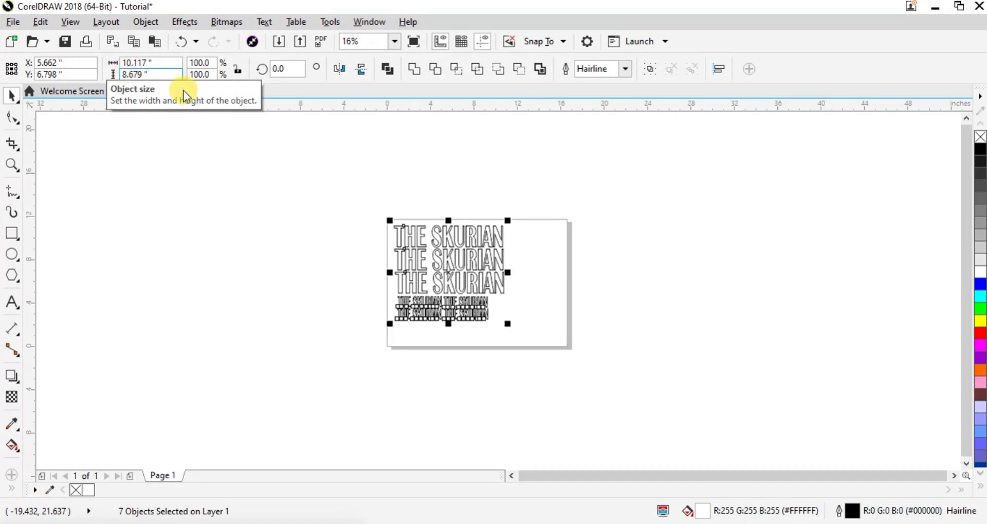
scroll(457, 309, left, 1)
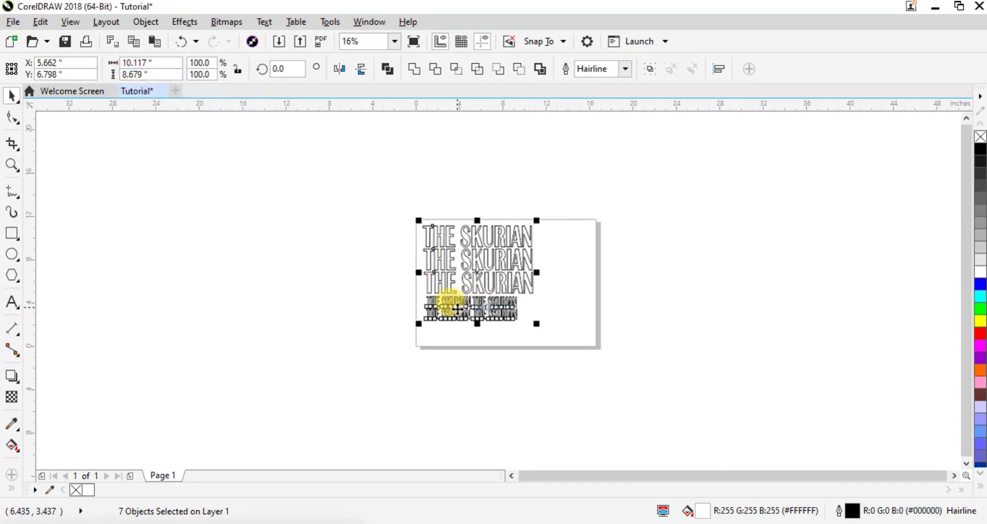
click(138, 74)
click(125, 62)
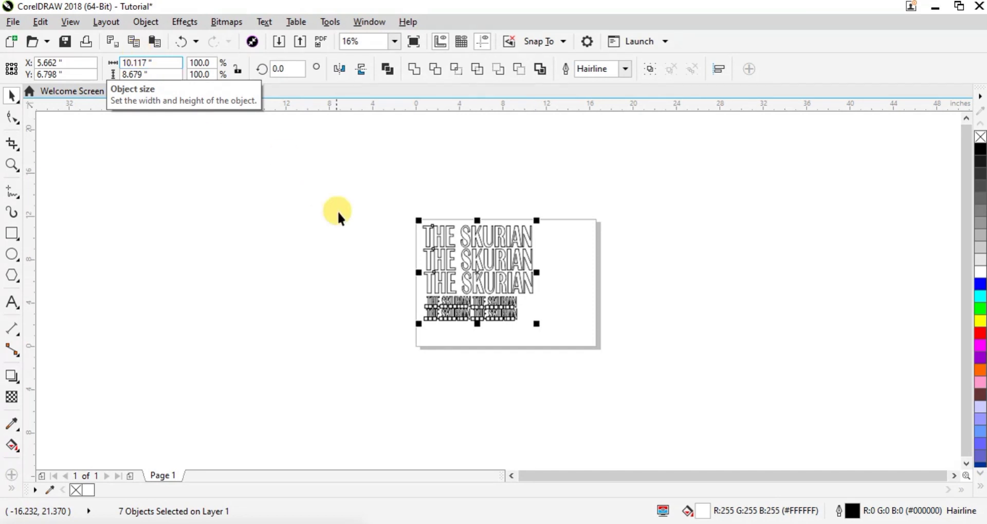
click(584, 300)
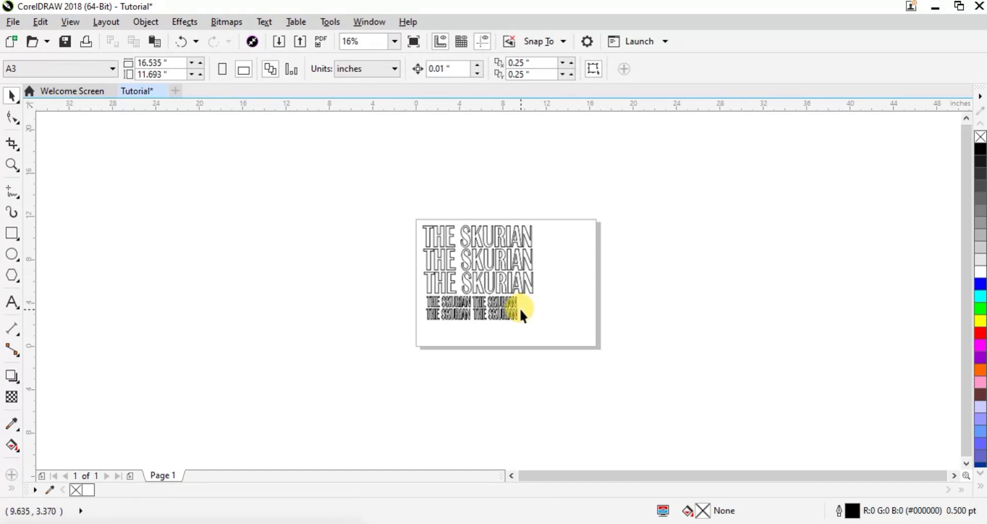
Step: Rotate the bottom two small lines together by 90 degrees and place them right of the large lines, centred at about X 11.46 and Y 6.99 inches
scroll(519, 308, up, 2)
scroll(519, 308, down, 1)
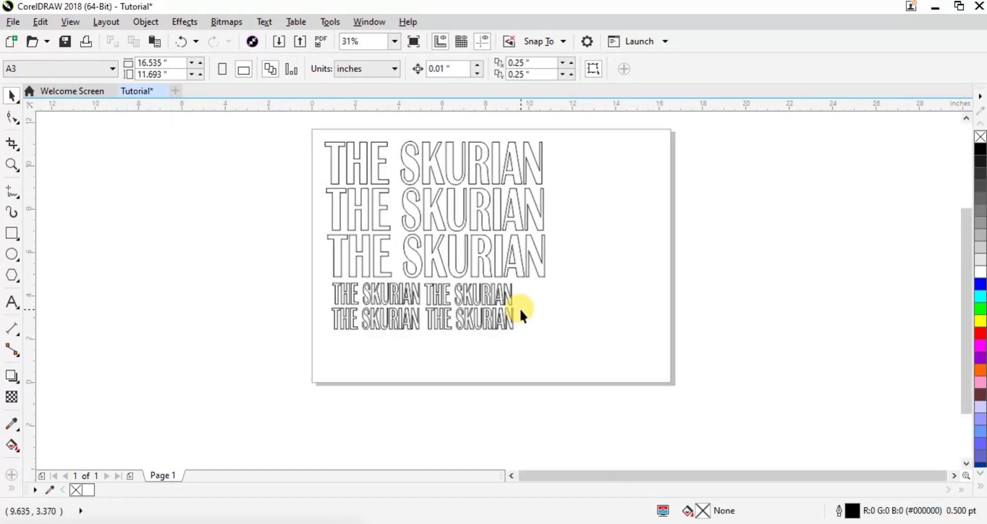
scroll(520, 312, up, 1)
scroll(520, 311, down, 2)
scroll(519, 307, up, 2)
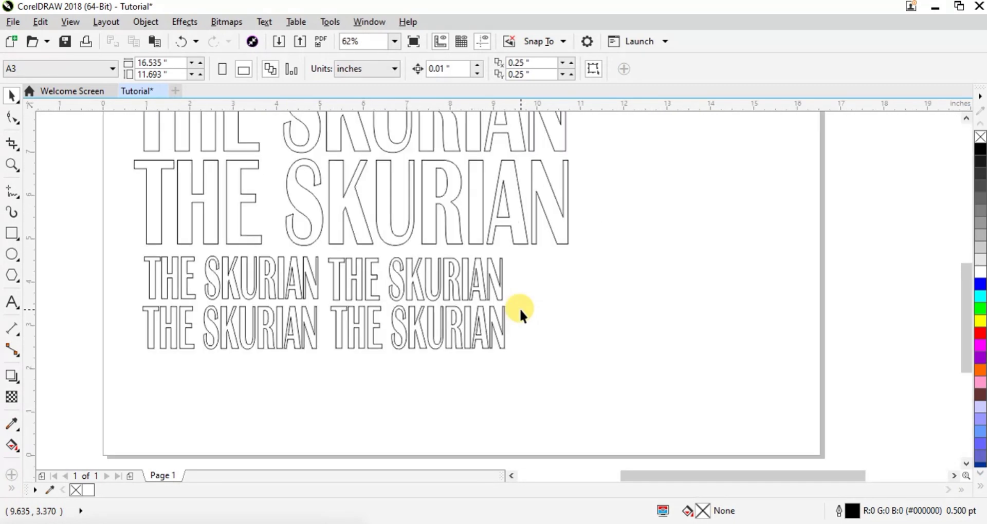
drag(509, 388, 135, 300)
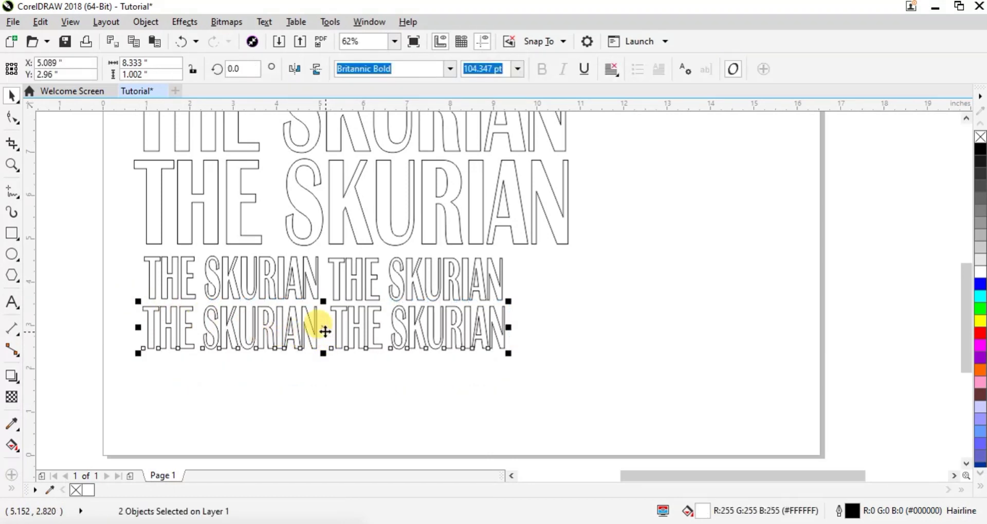
click(232, 67)
text(90)
key(Return)
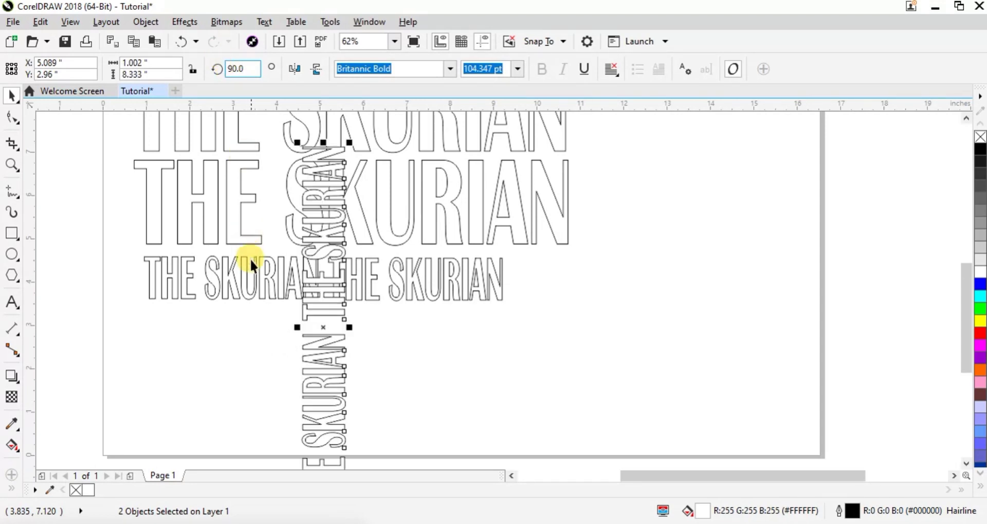
scroll(379, 329, down, 2)
drag(353, 333, 488, 242)
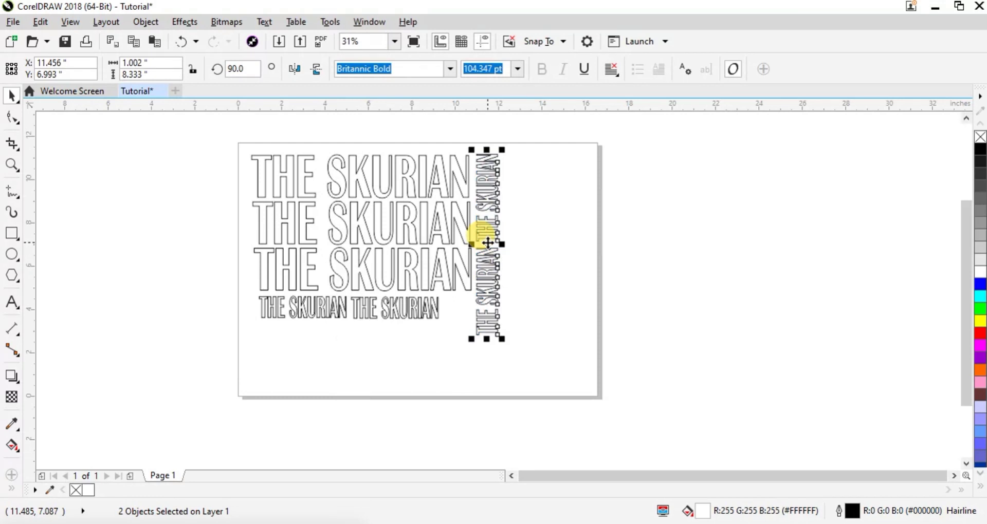
Step: Separate the two rotated small lines and place them side by side at the top of the page, right of the large lines
click(525, 268)
click(491, 278)
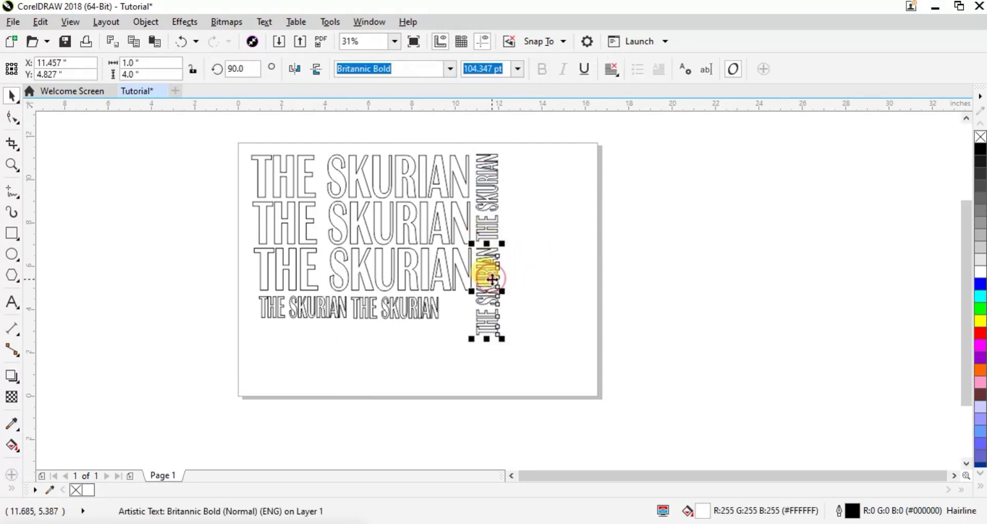
drag(490, 279, 488, 195)
click(489, 185)
click(543, 243)
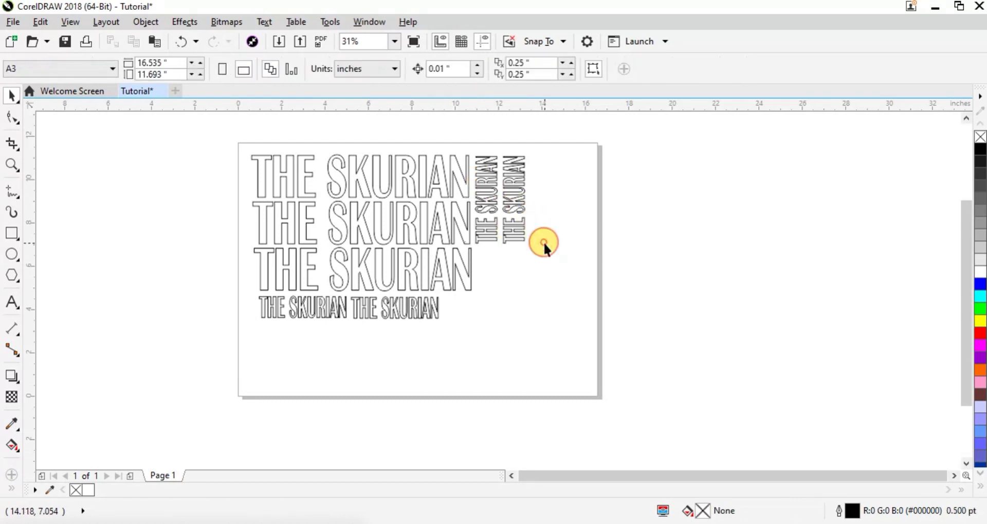
Step: Rotate the two remaining horizontal small lines together by 90 degrees
click(369, 310)
drag(248, 295, 466, 334)
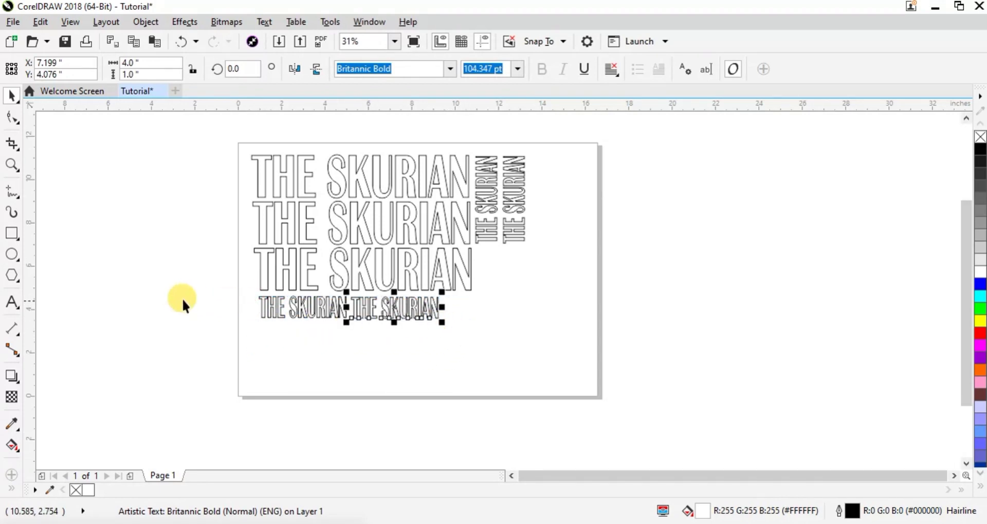
drag(246, 294, 455, 328)
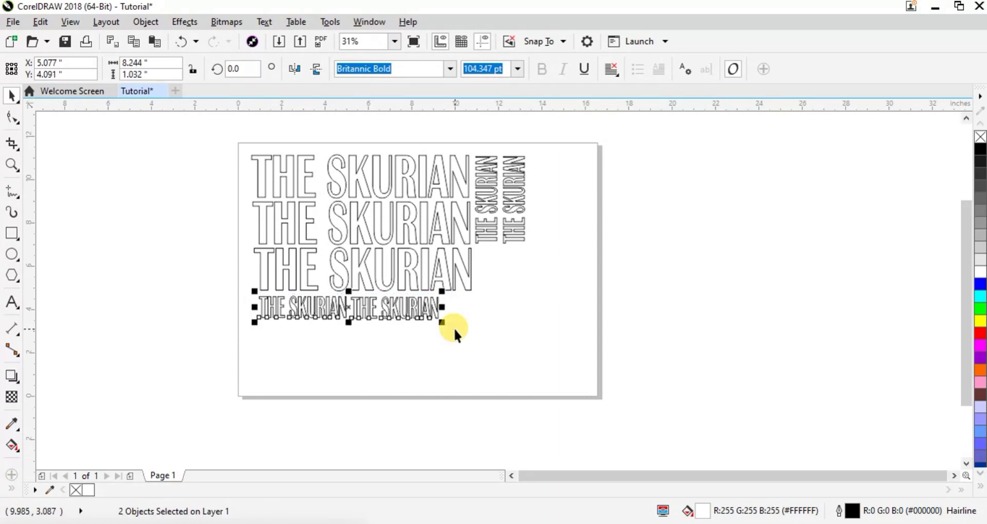
click(240, 68)
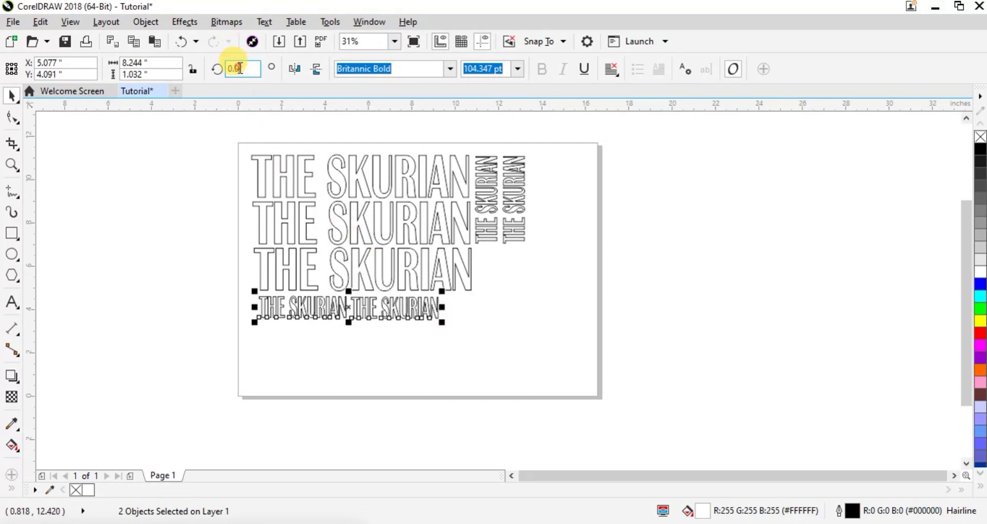
text(90)
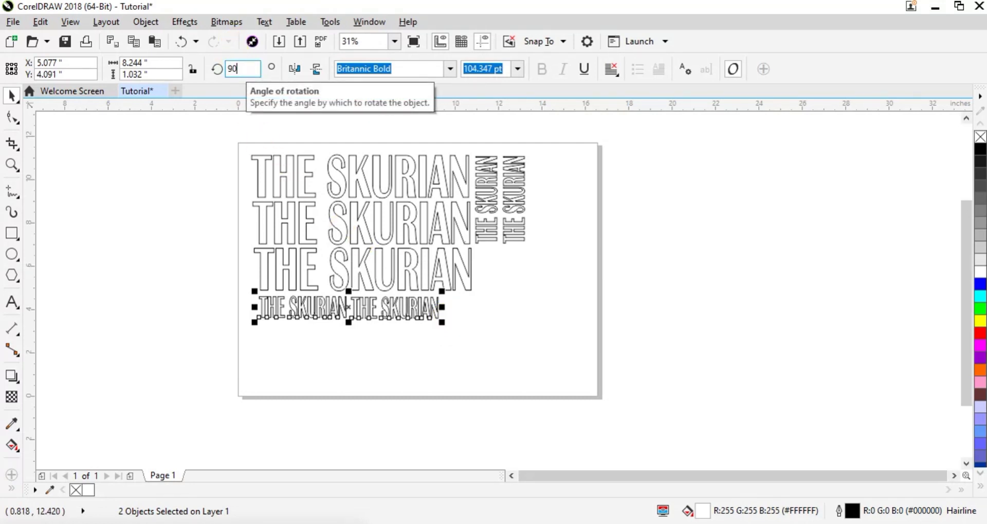
key(Return)
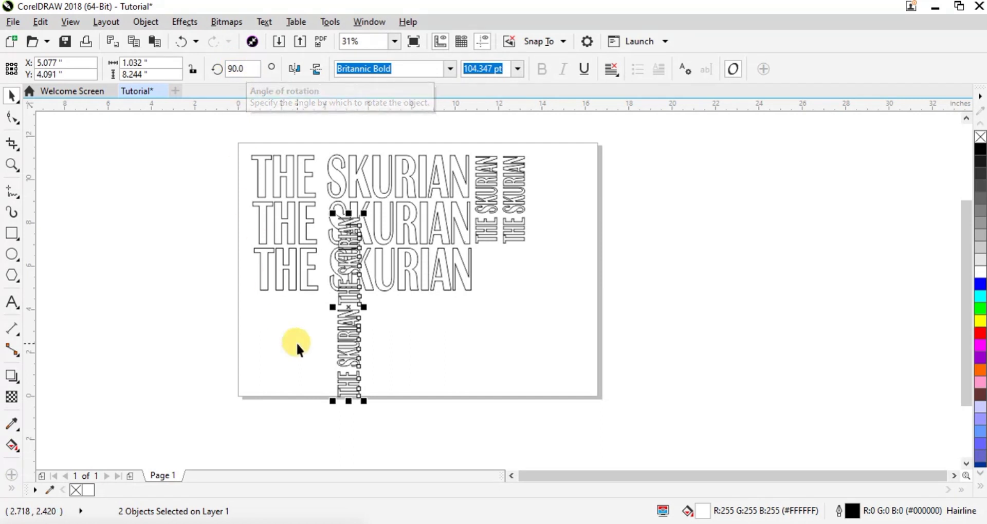
Step: Place the two newly rotated lines beside the other vertical ones to form a row of four, and check the overall size of all lines
drag(350, 305, 542, 177)
click(519, 348)
click(491, 356)
click(565, 208)
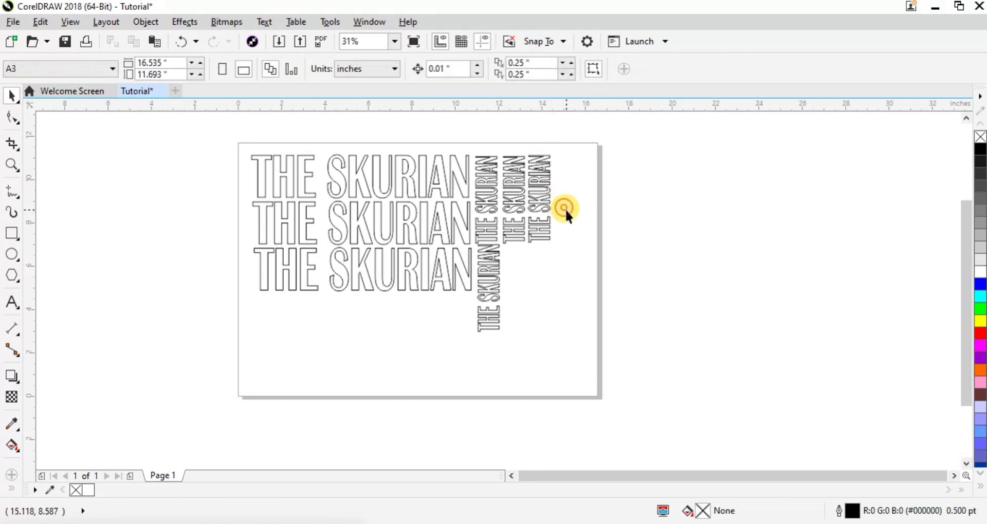
drag(482, 279, 539, 186)
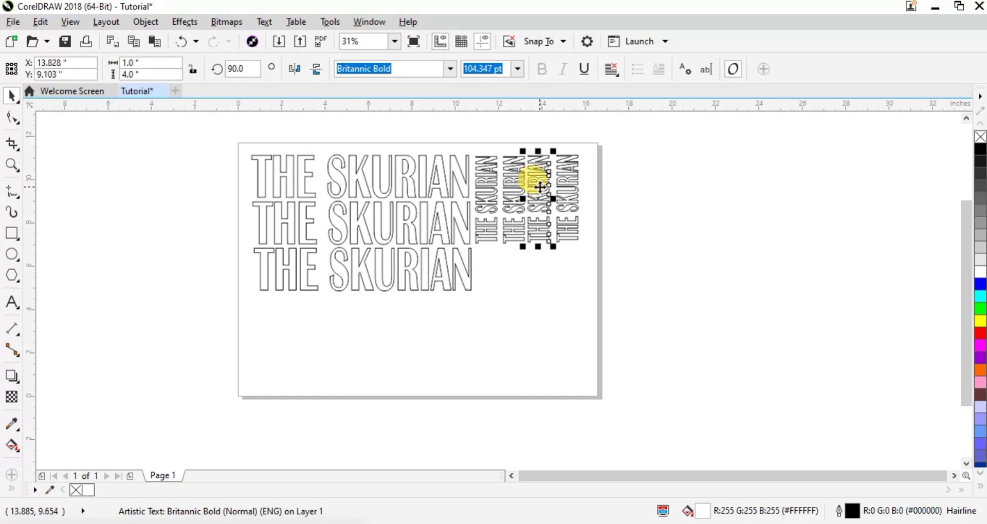
click(503, 311)
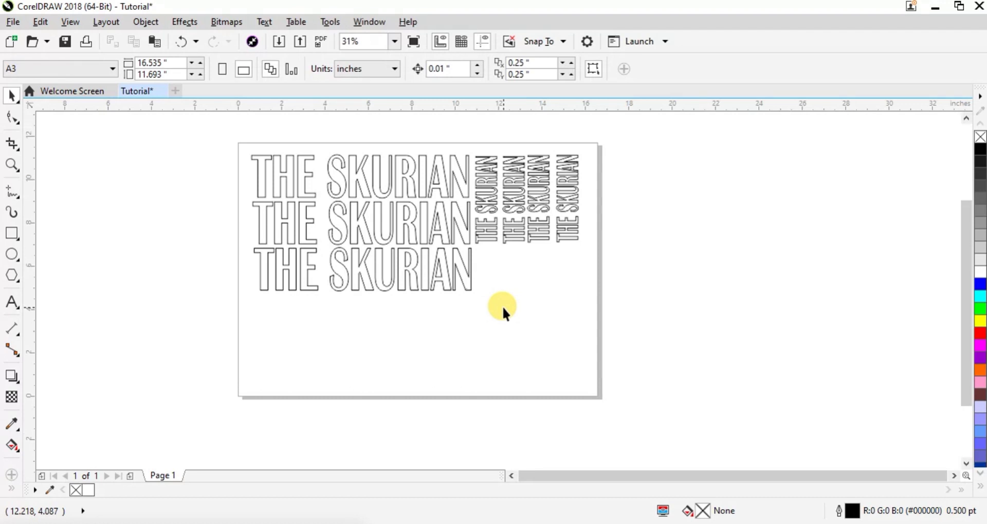
scroll(474, 267, up, 2)
scroll(470, 266, down, 2)
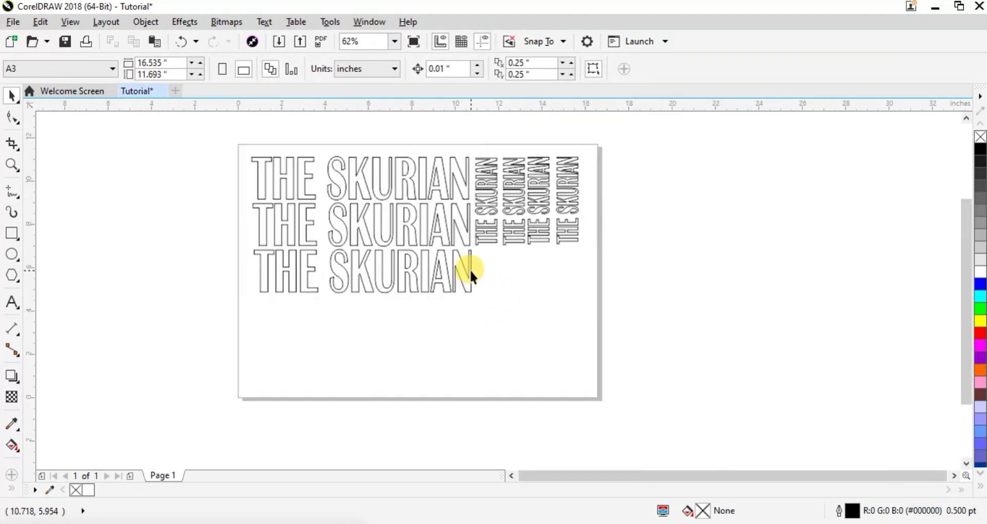
drag(239, 147, 591, 329)
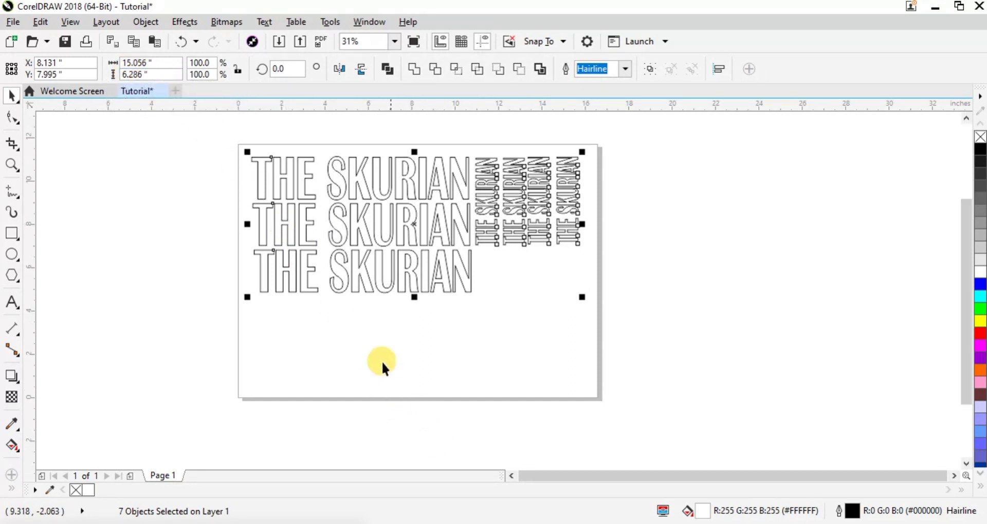
click(421, 323)
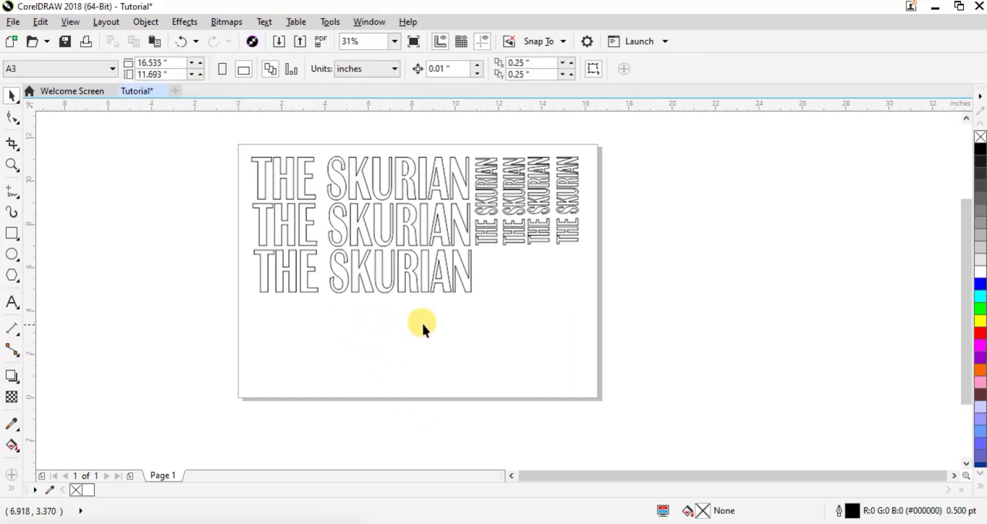
Step: Duplicate the leftmost vertical line below the row, centred at about X 12.79 and Y 4.24 inches, and set the copy's rotation to 0 degrees
click(480, 232)
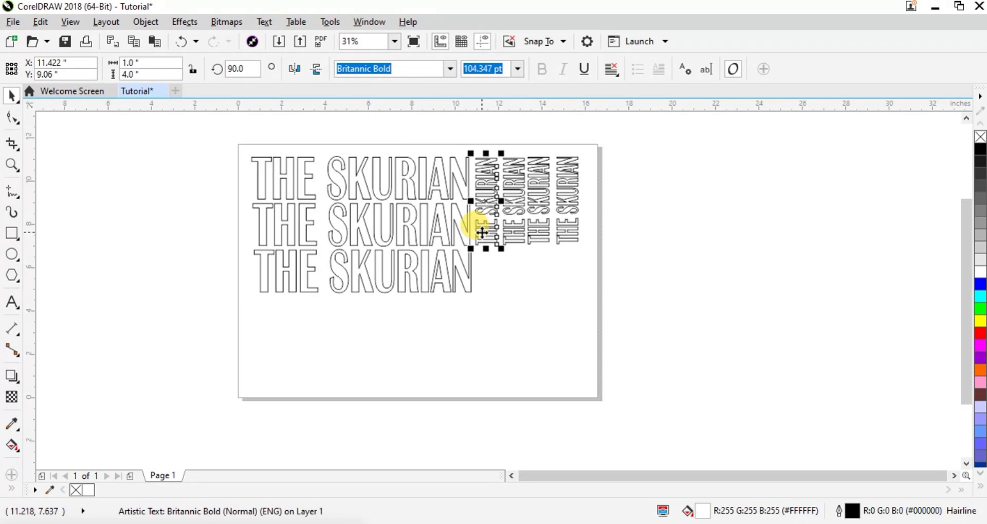
drag(482, 232, 520, 309)
click(245, 68)
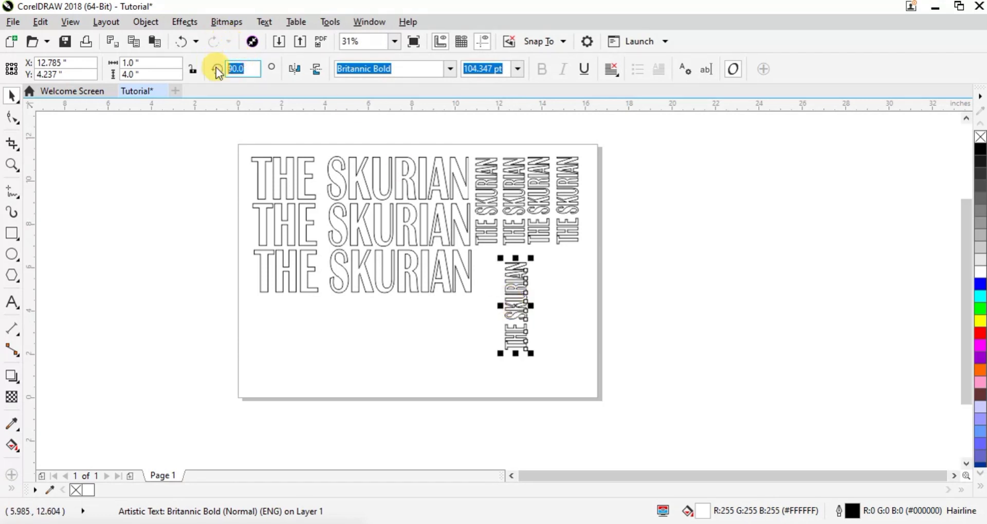
text(0)
key(Return)
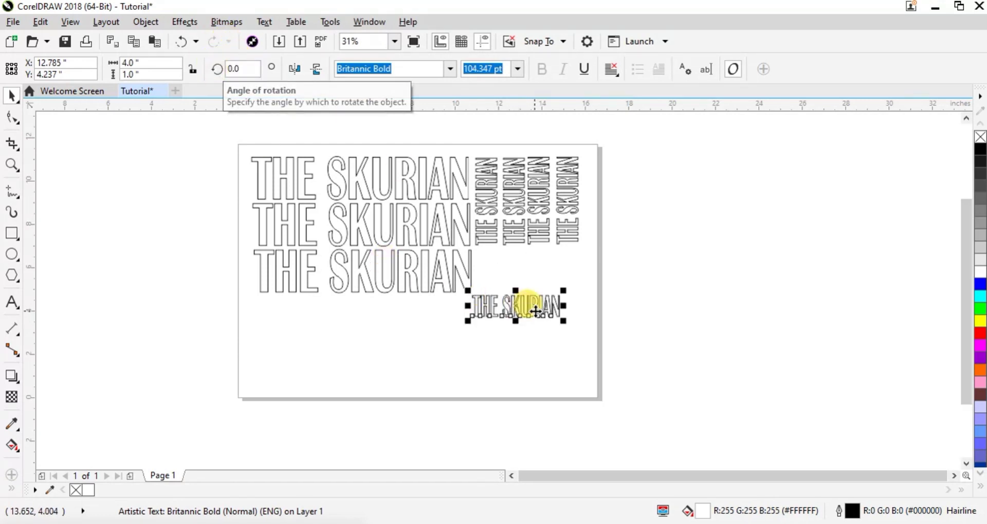
Step: Move the horizontal copy up beneath the vertical lines, beside the third large line, centred at about X 12.99 and Y 6.30 inches
drag(513, 306, 520, 261)
click(519, 303)
scroll(513, 293, up, 4)
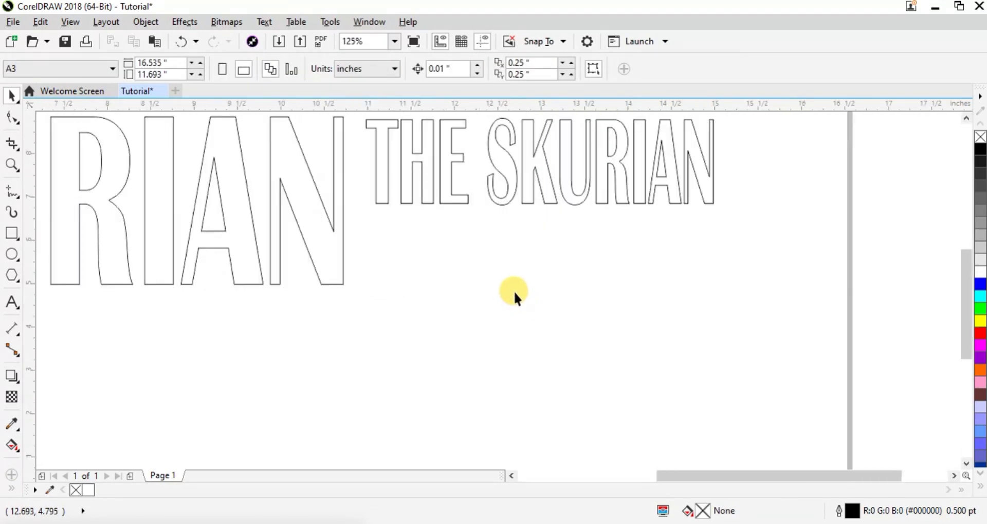
scroll(513, 291, down, 4)
click(509, 261)
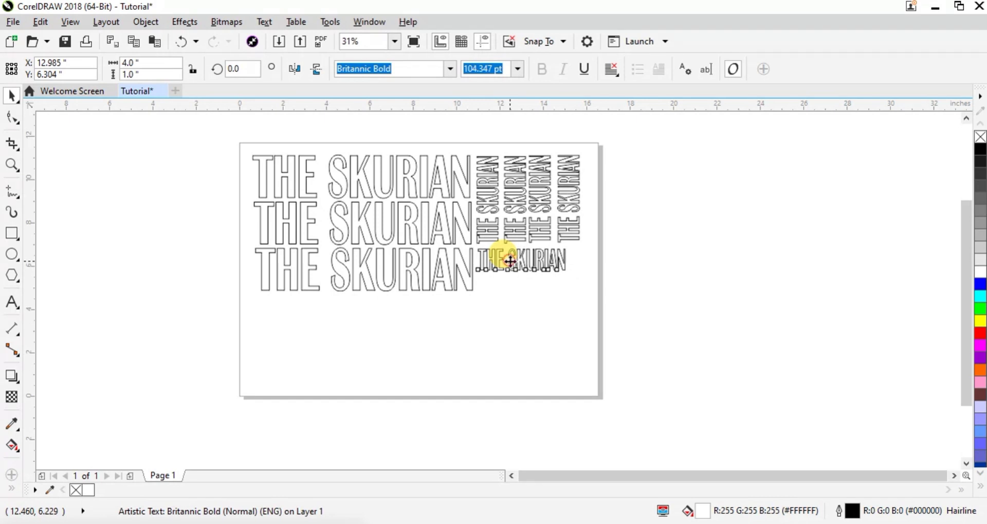
drag(509, 262, 511, 262)
click(510, 282)
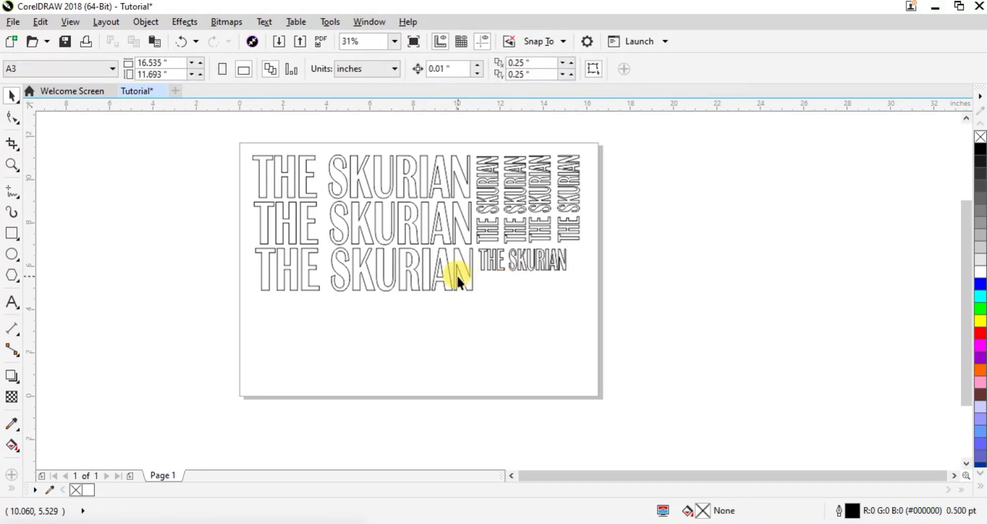
Step: Select all large and small lines together and examine their overall width and height
scroll(457, 276, up, 2)
scroll(457, 276, down, 2)
drag(365, 169, 589, 304)
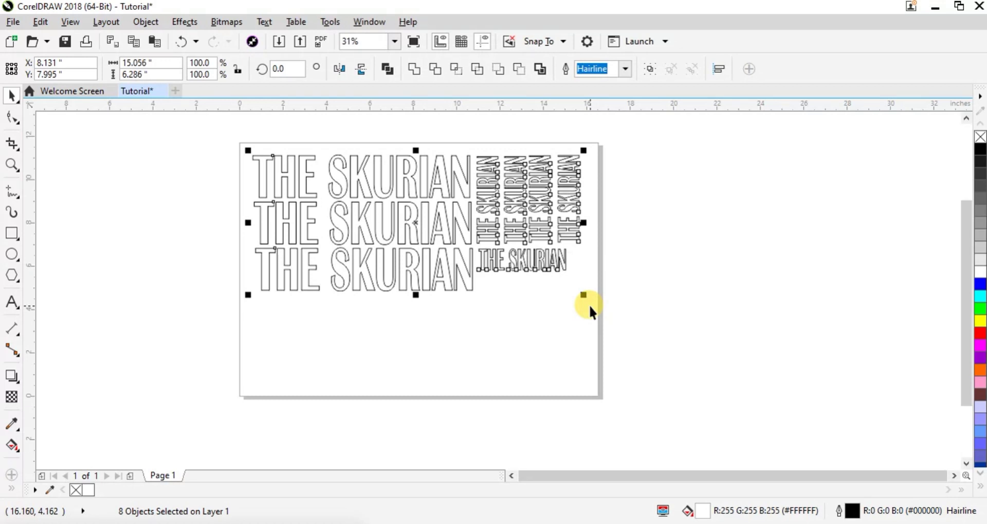
click(151, 65)
click(124, 62)
click(139, 74)
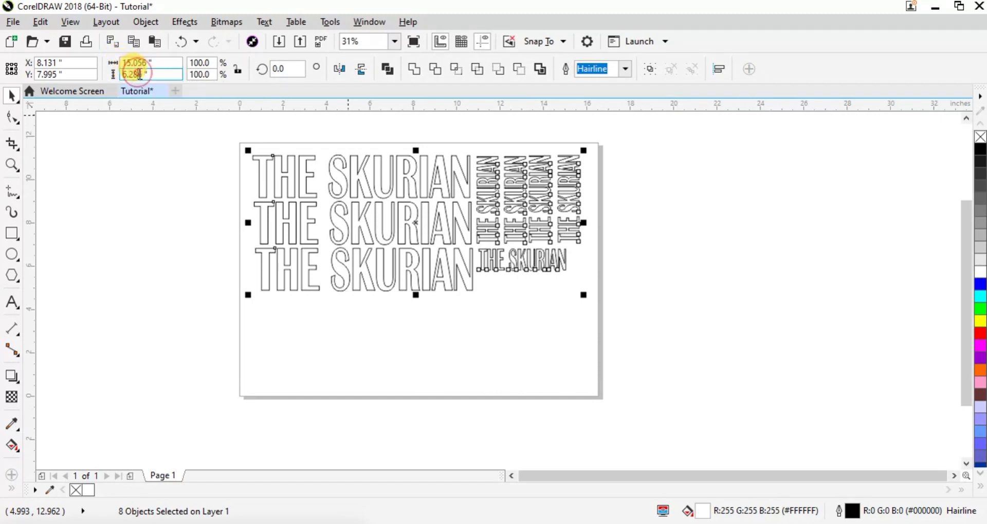
click(385, 328)
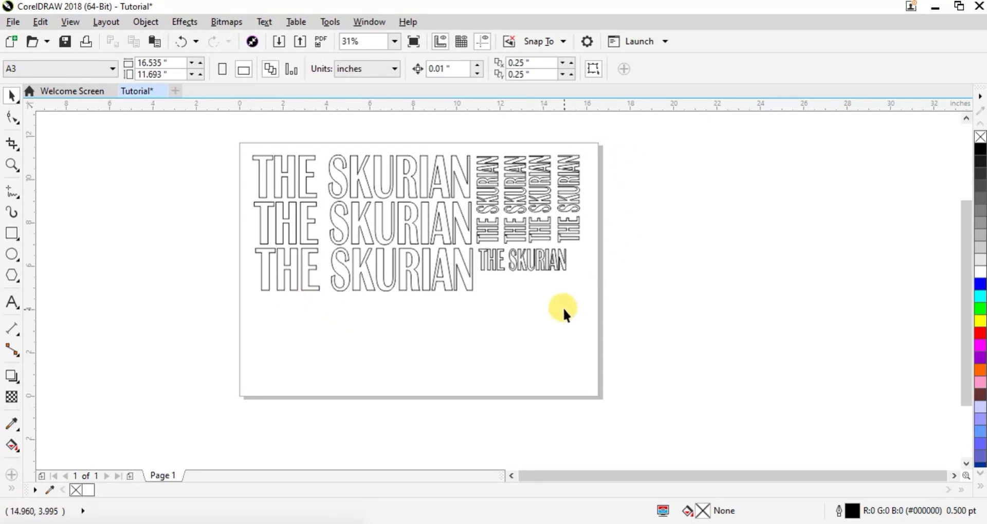
Step: Convert the four vertical lines and the small horizontal line to curves
drag(583, 271, 473, 146)
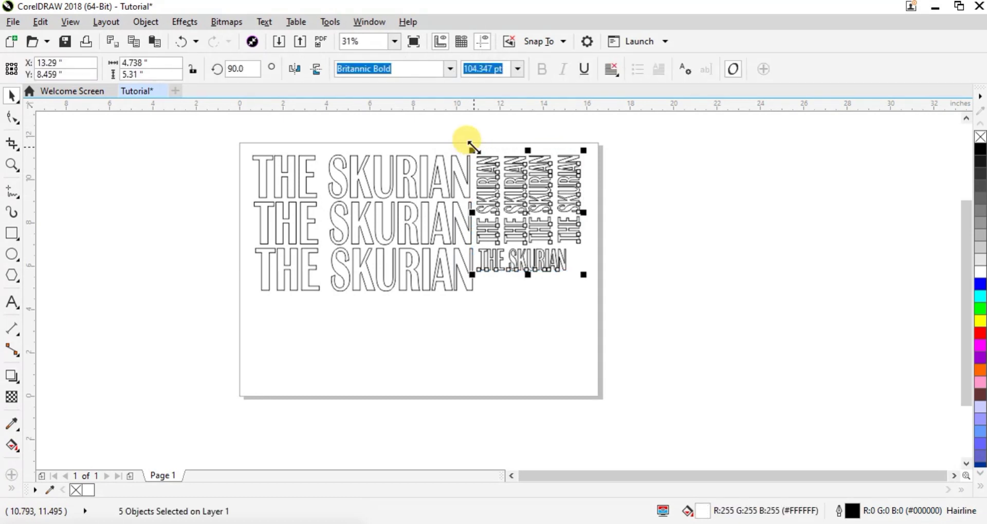
right_click(515, 190)
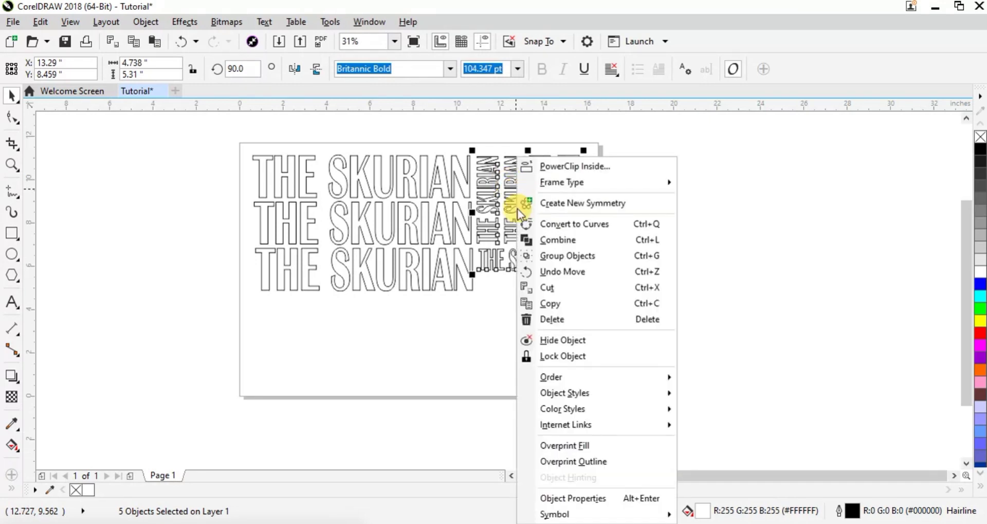
click(552, 224)
click(519, 414)
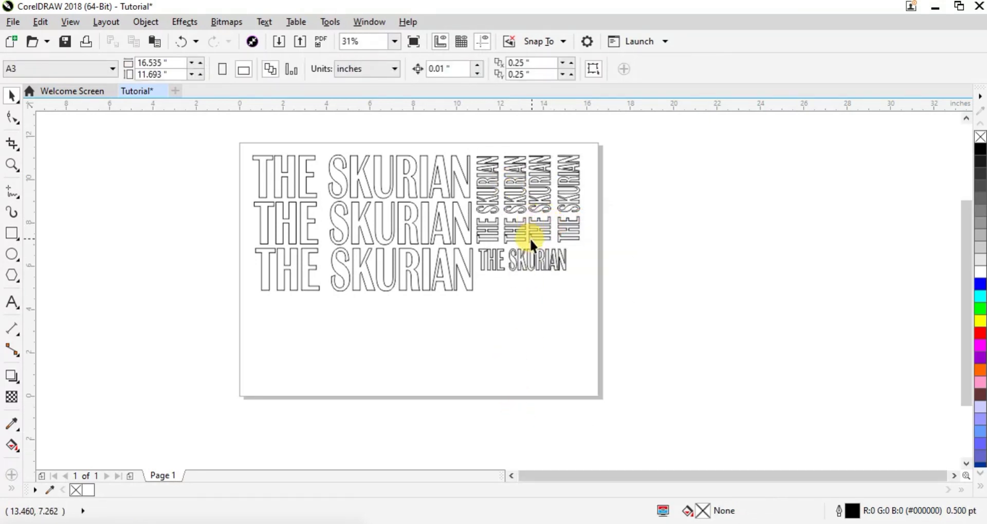
Step: Inspect the curve nodes of the small horizontal line and check the outlines of its letters up close
double_click(525, 252)
click(521, 315)
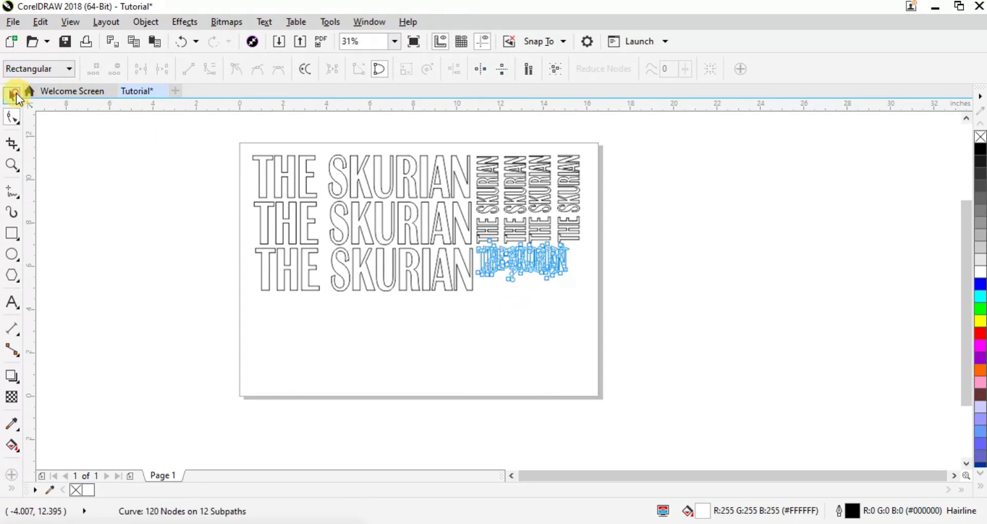
click(14, 95)
click(522, 332)
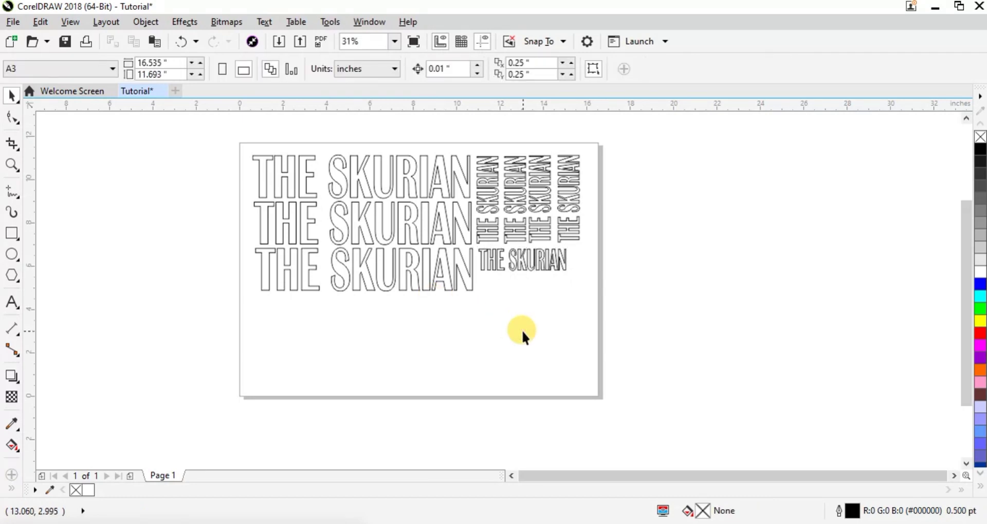
scroll(507, 263, up, 4)
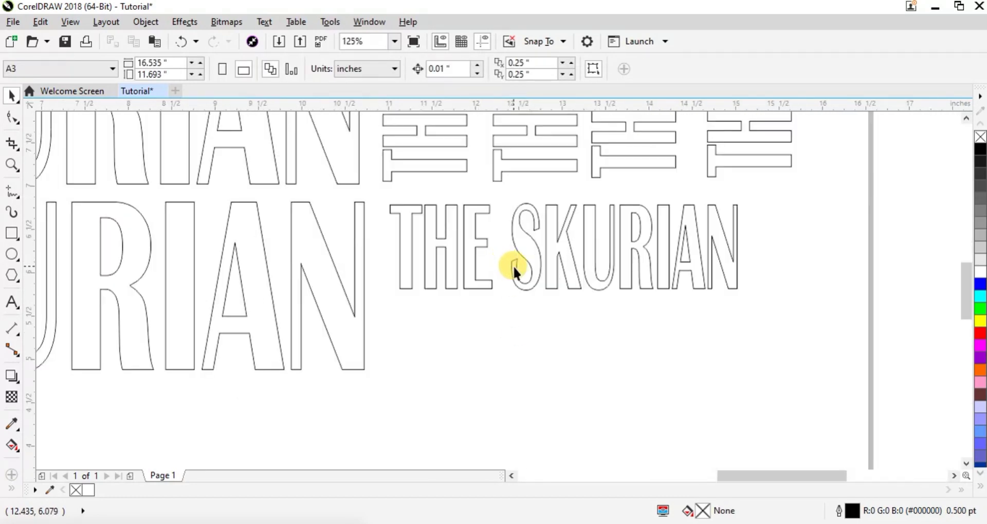
scroll(514, 268, down, 4)
click(395, 334)
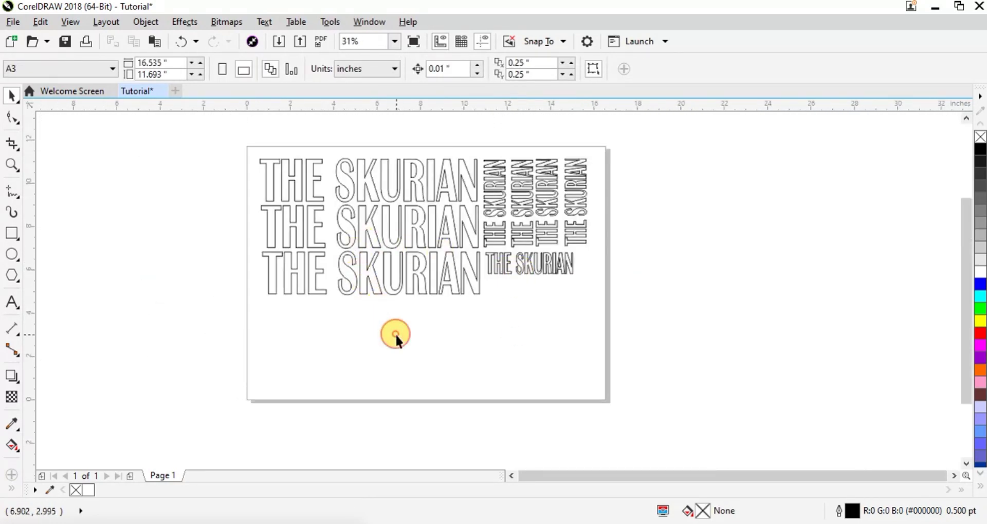
Step: Save the drawing to the Desktop as the HPGL plotter file Tutorial.plt with ISO A3 page size, 420 x 297 mm, at 100% scale
key(ctrl+s)
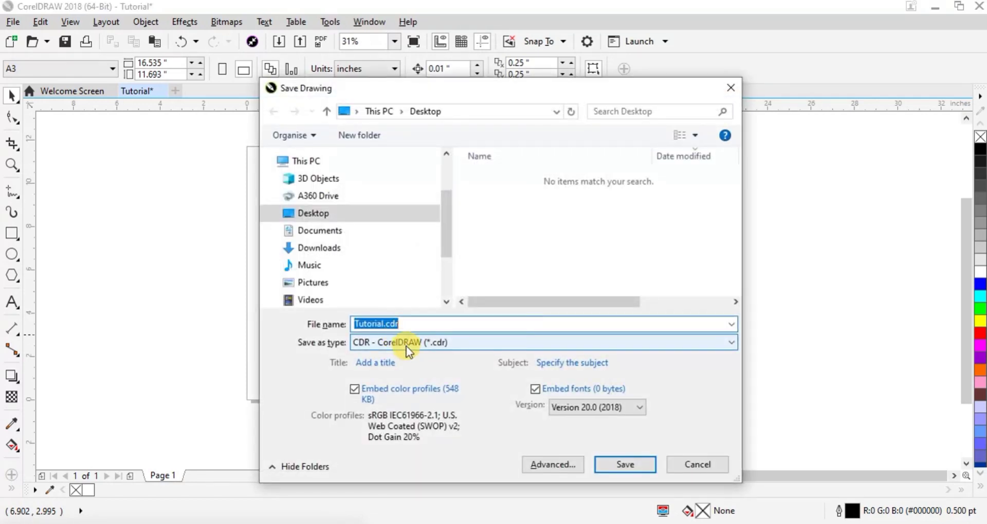
click(406, 345)
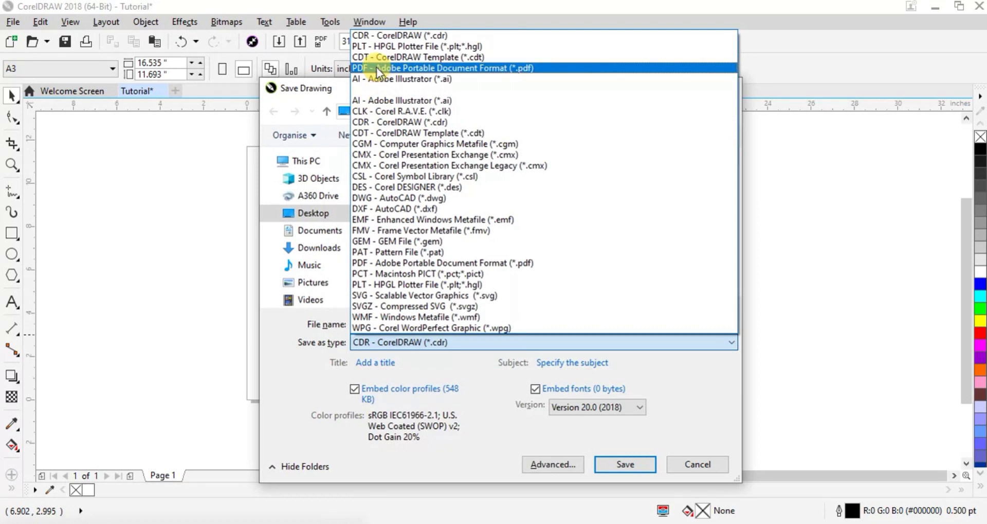
click(394, 285)
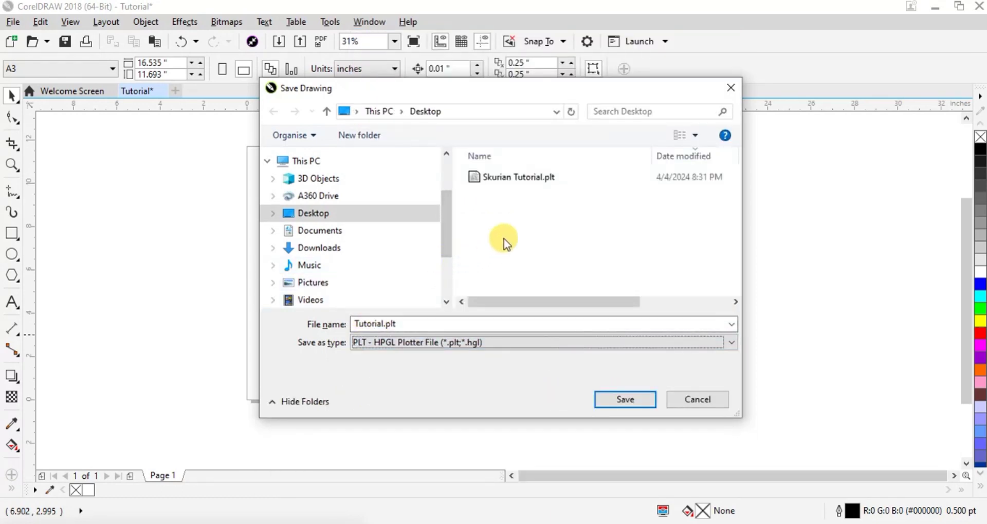
click(614, 406)
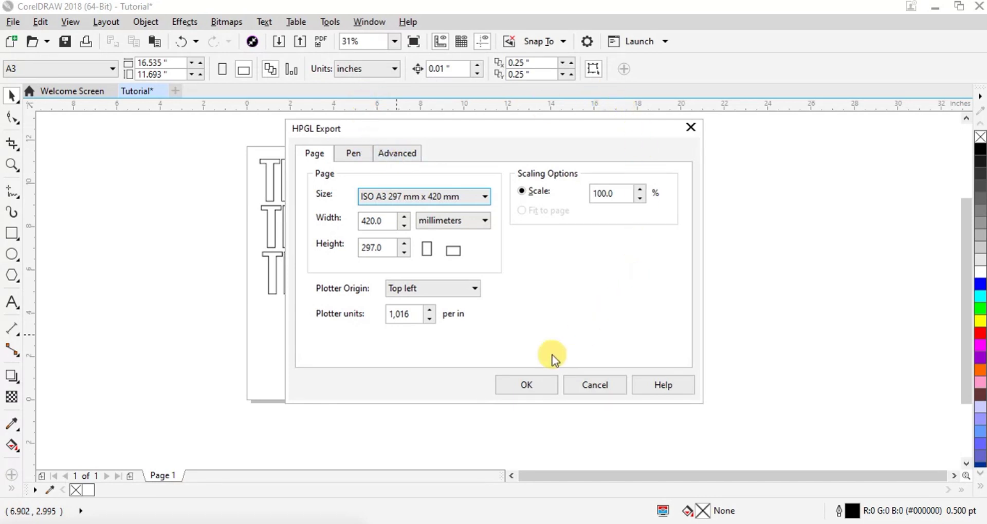
click(513, 378)
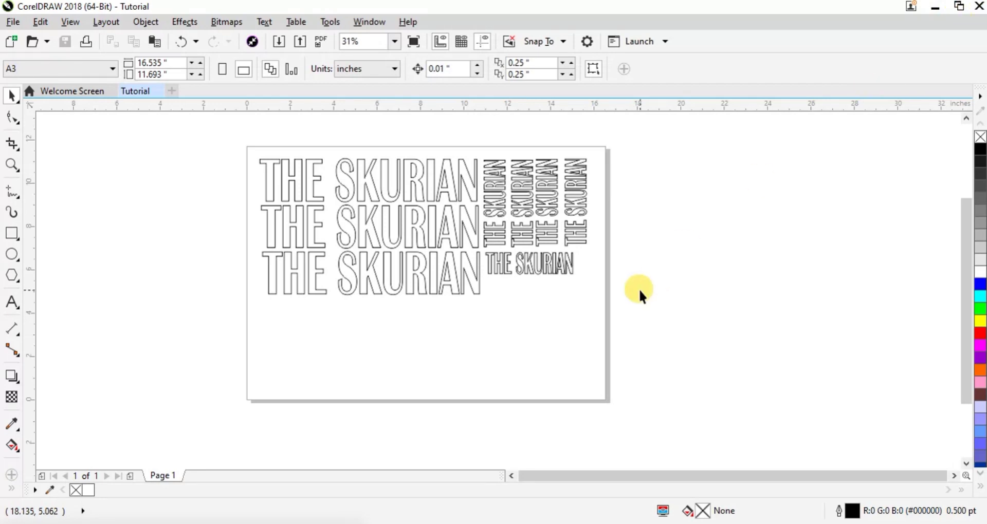
key(super)
key(super)
key(super)
text(AR)
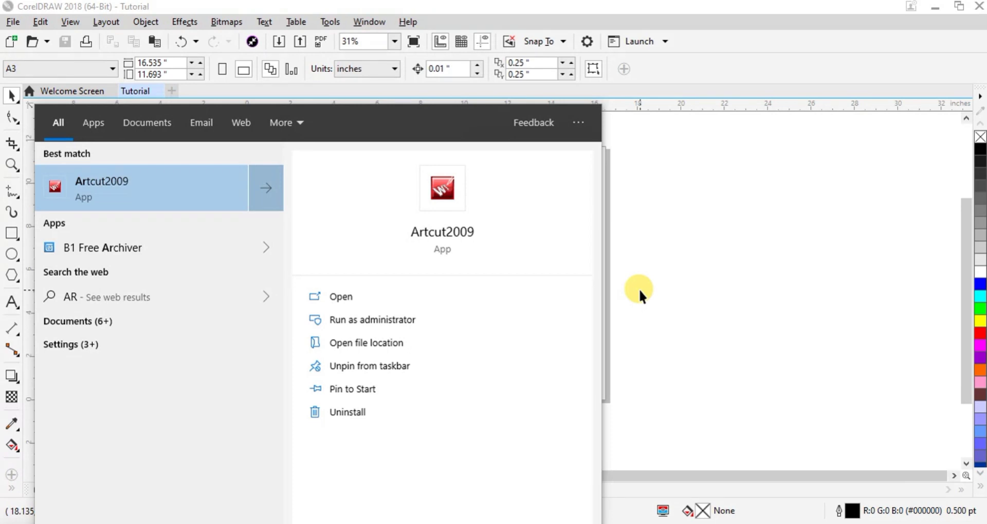
key(Return)
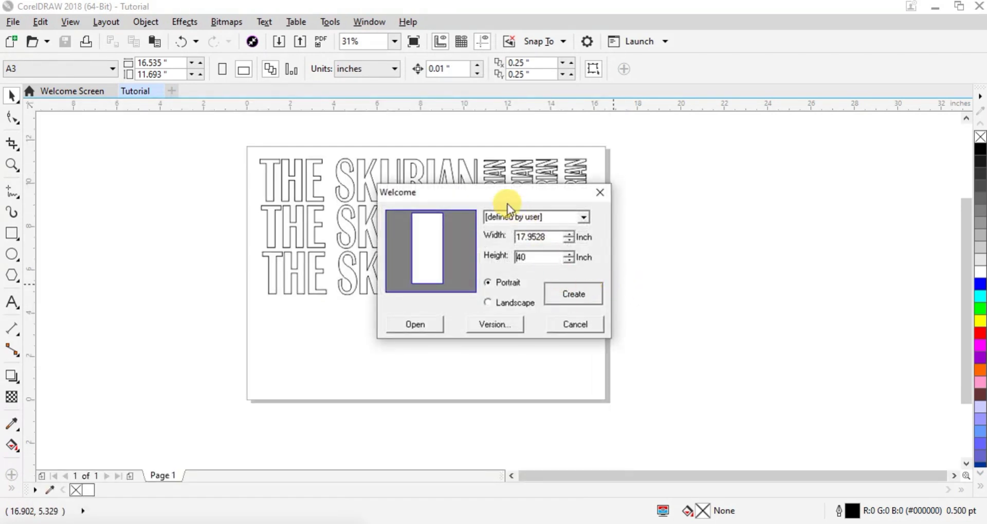
drag(486, 194, 422, 198)
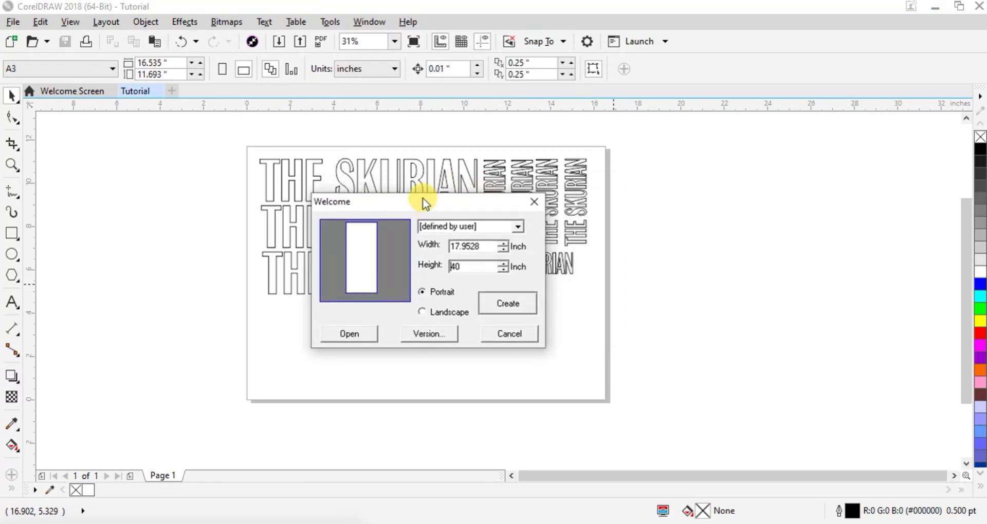
key(super)
text(ART)
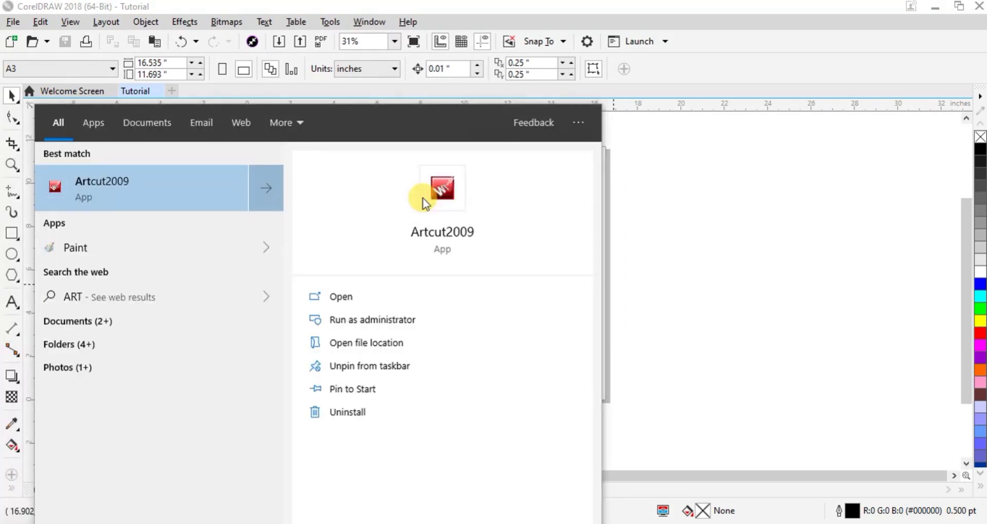
click(693, 200)
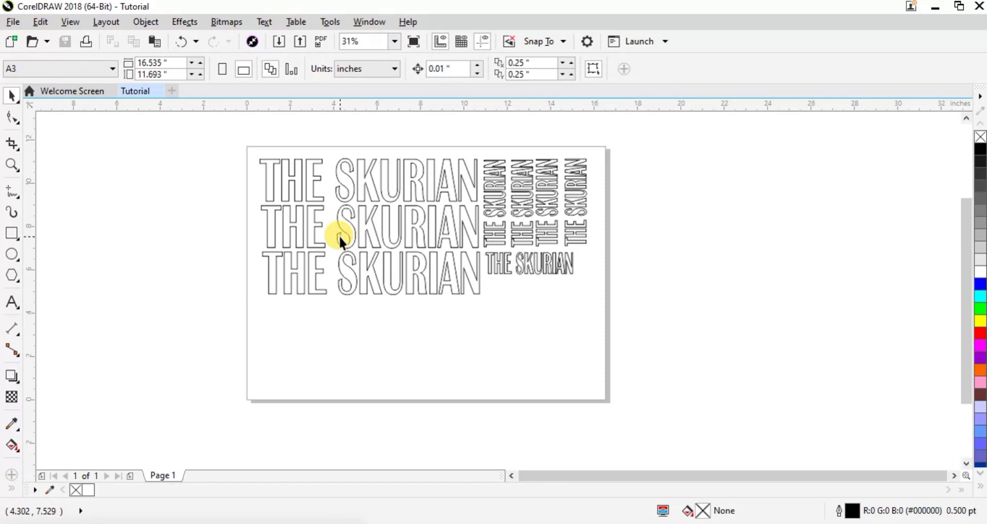
Step: Open Artcut2009 and set the page orientation of the new user-defined document to Landscape
key(super)
text(ART)
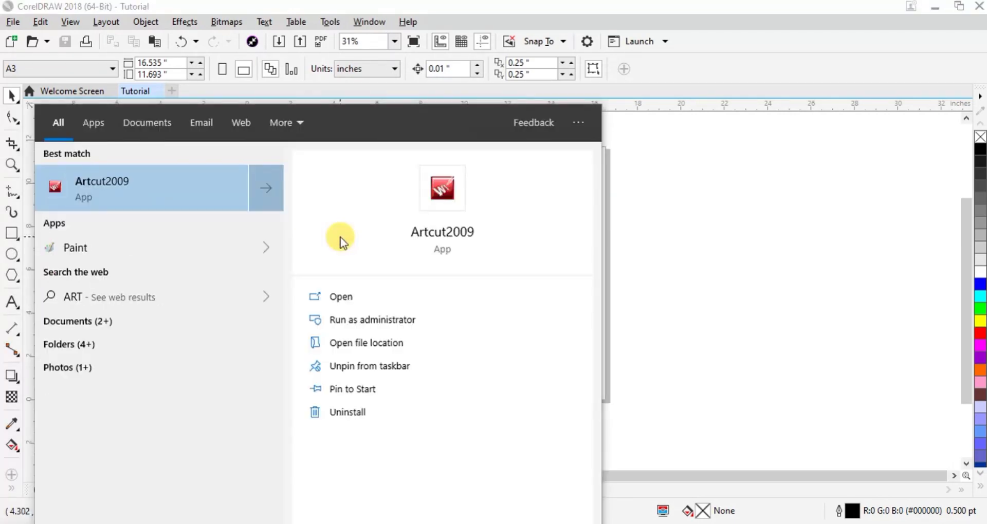
key(Return)
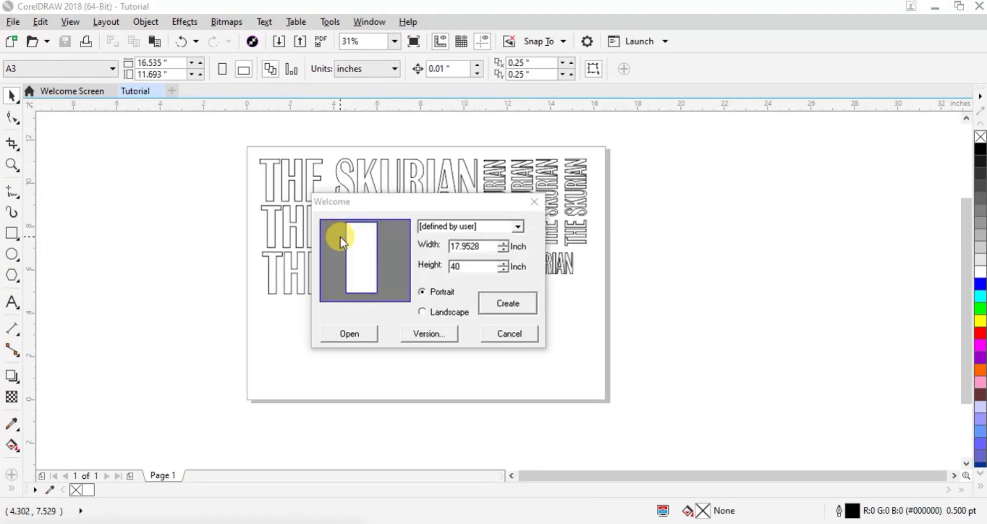
click(449, 313)
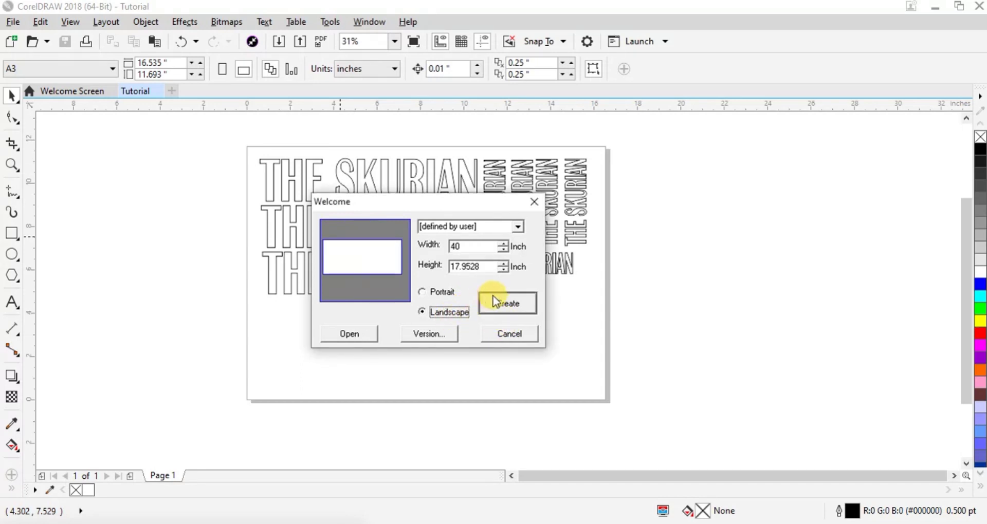